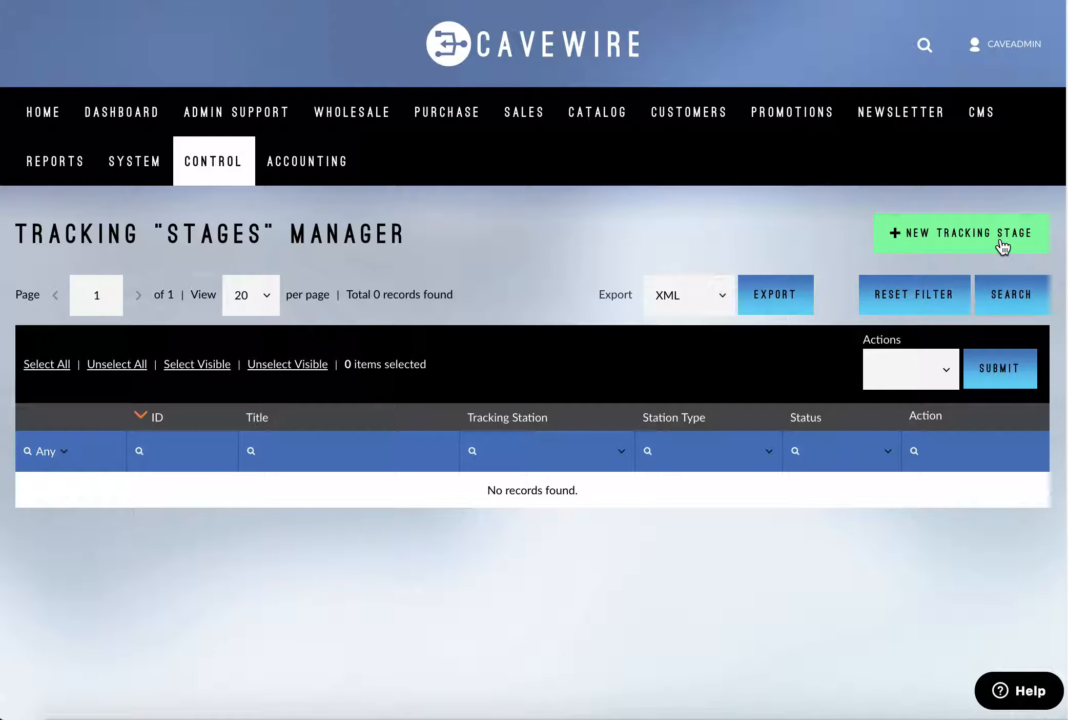
Start a new tracking stage titled "Awaiting Production" and assign it to the Production tracking station.
left_click(1002, 247)
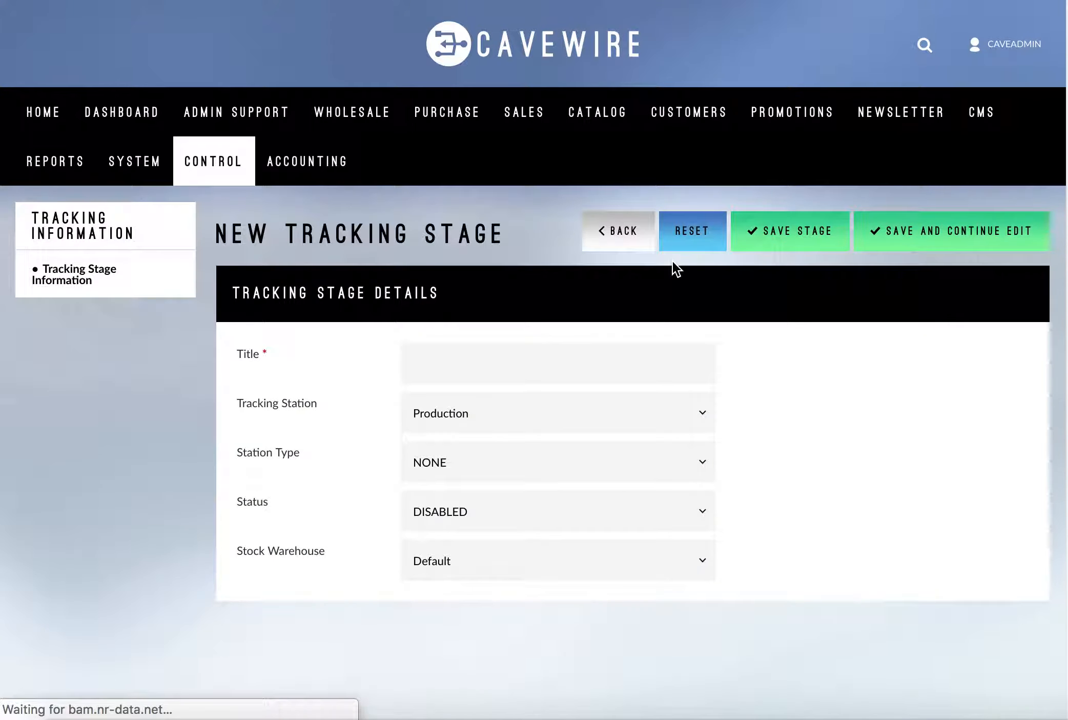
left_click(659, 359)
type("Awaiting Production")
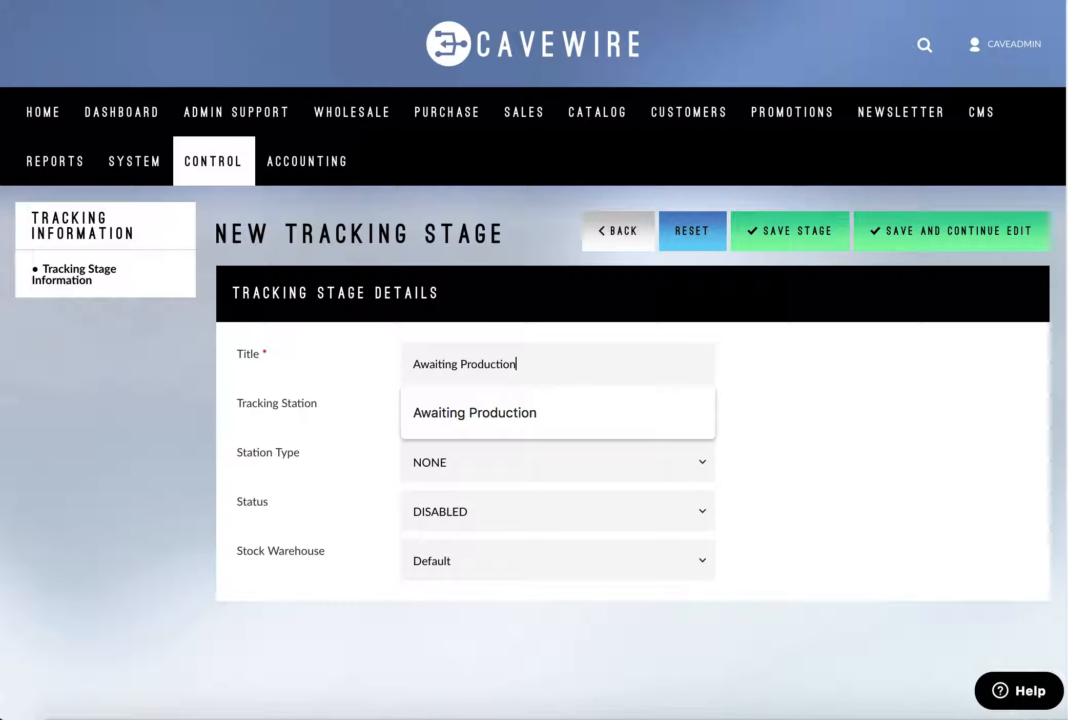
left_click(925, 374)
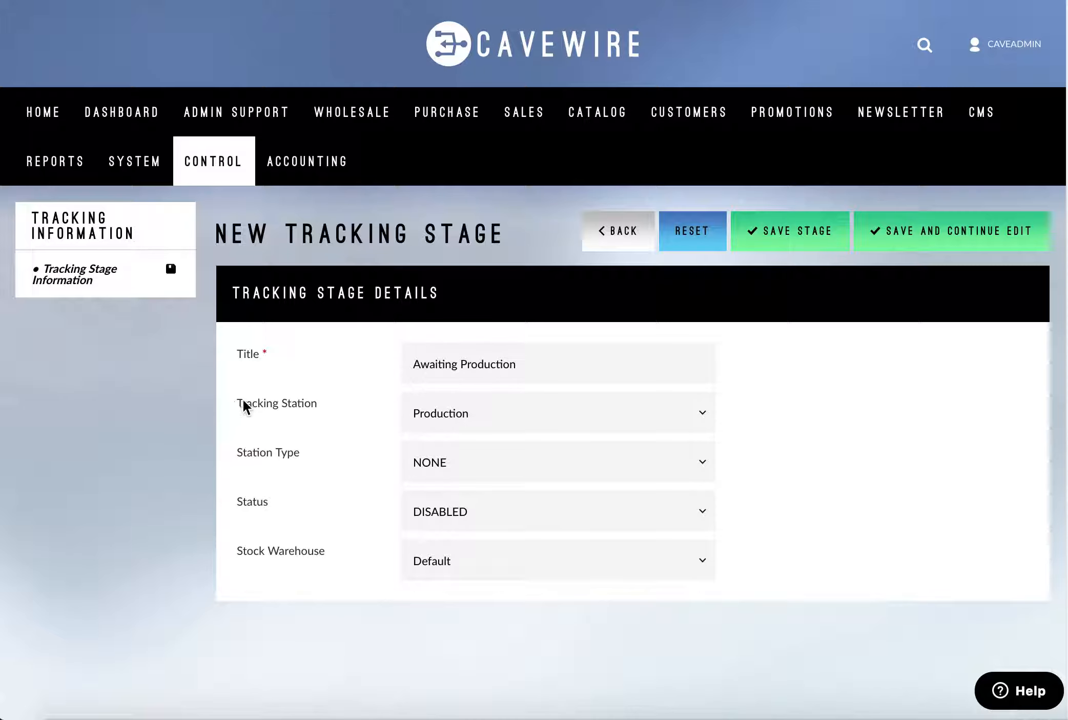
left_click(476, 424)
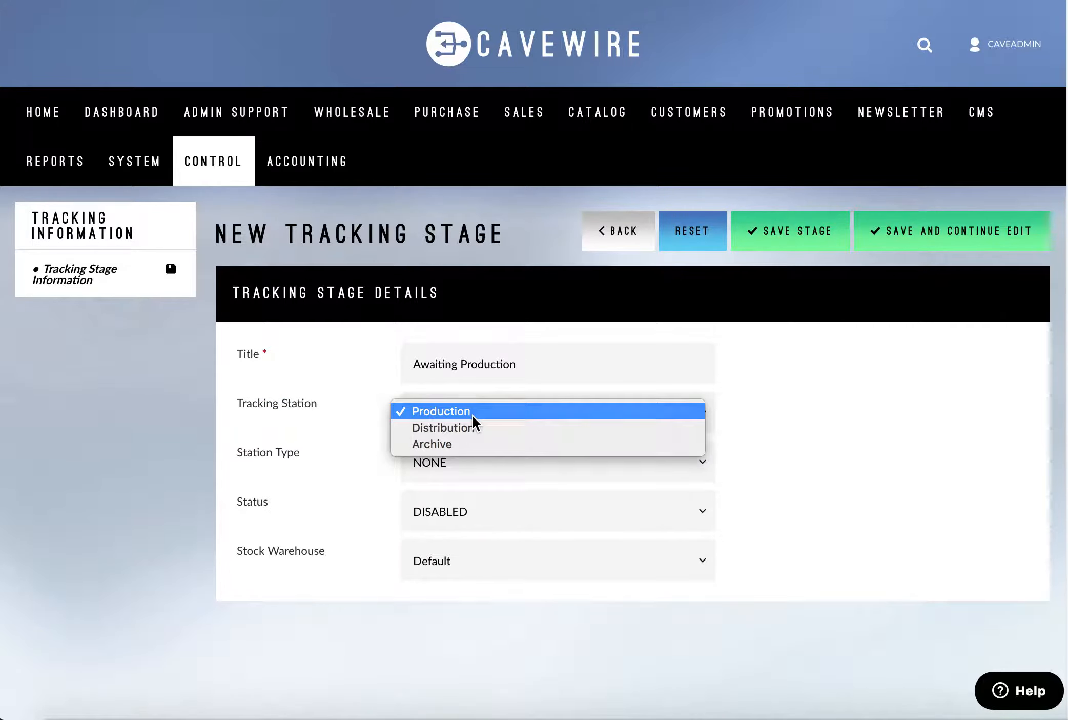
left_click(473, 411)
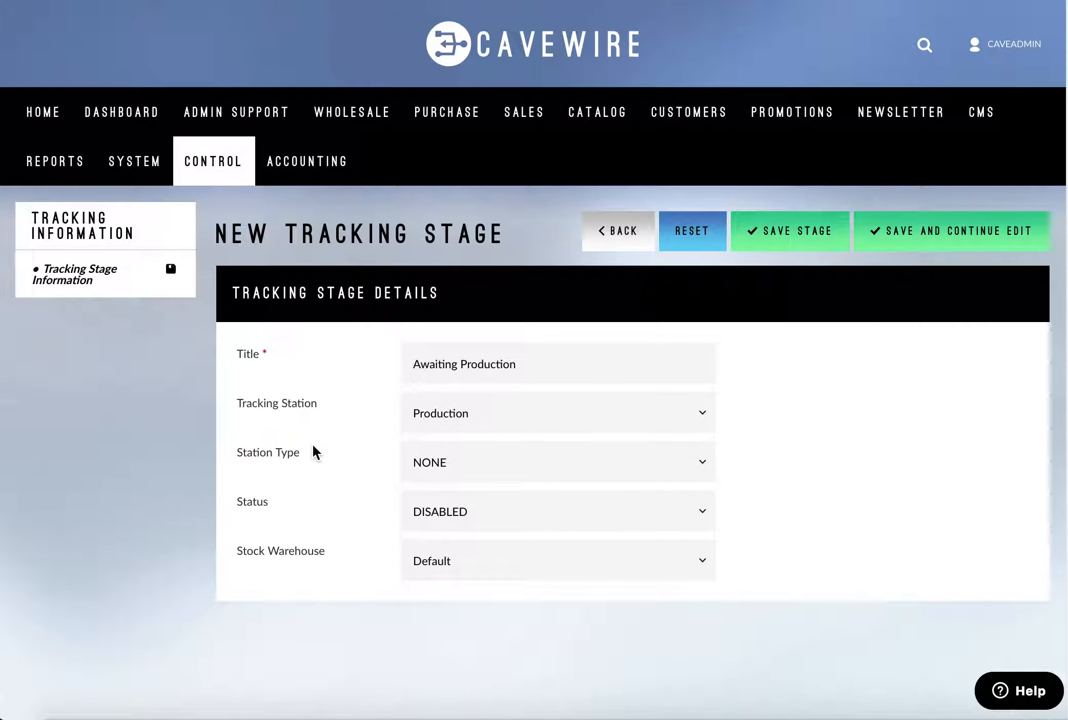
Set the Awaiting Production stage's station type to INTERNAL WORKSHOP and its status to ENABLED.
left_click(514, 464)
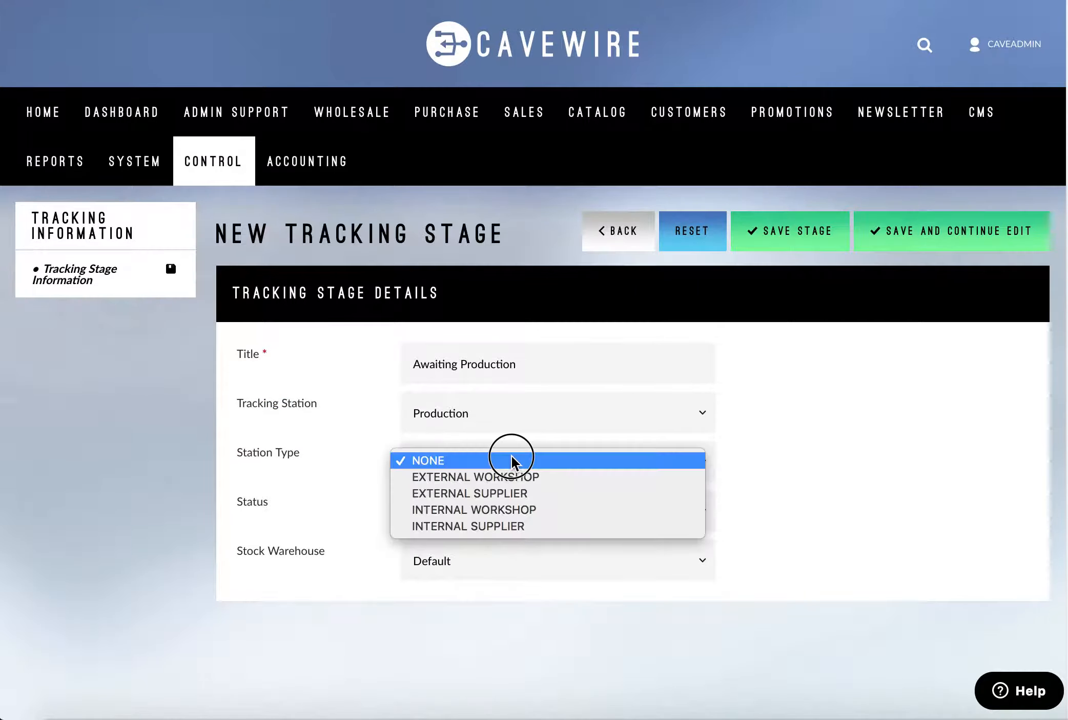
left_click(544, 511)
left_click(545, 468)
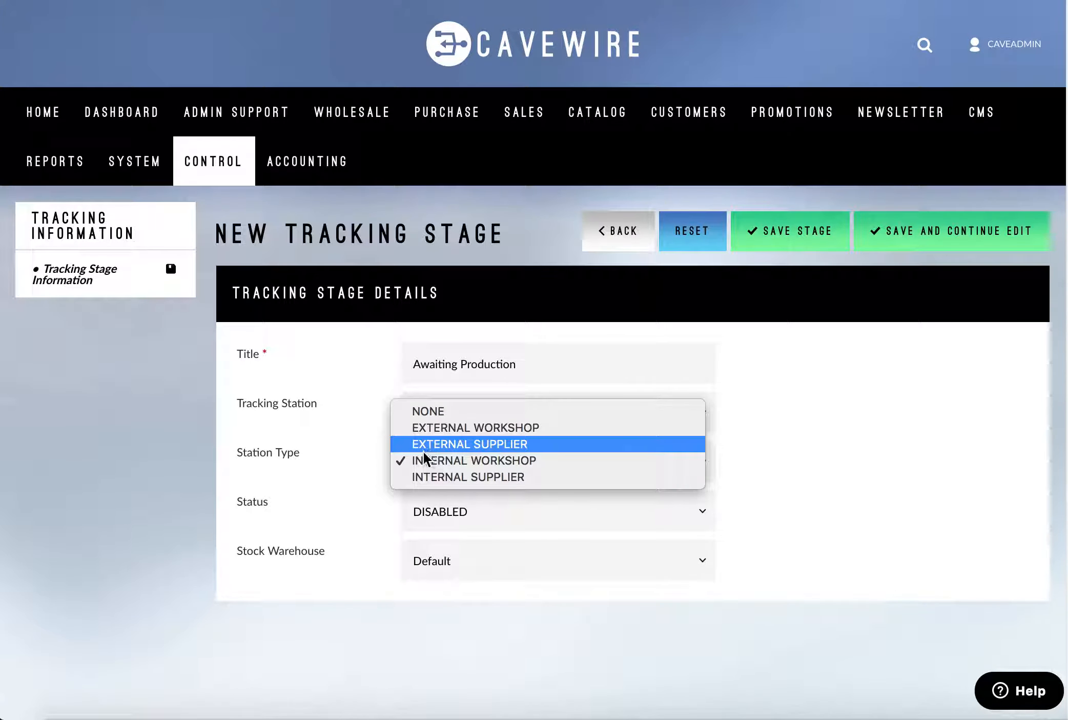
left_click(506, 461)
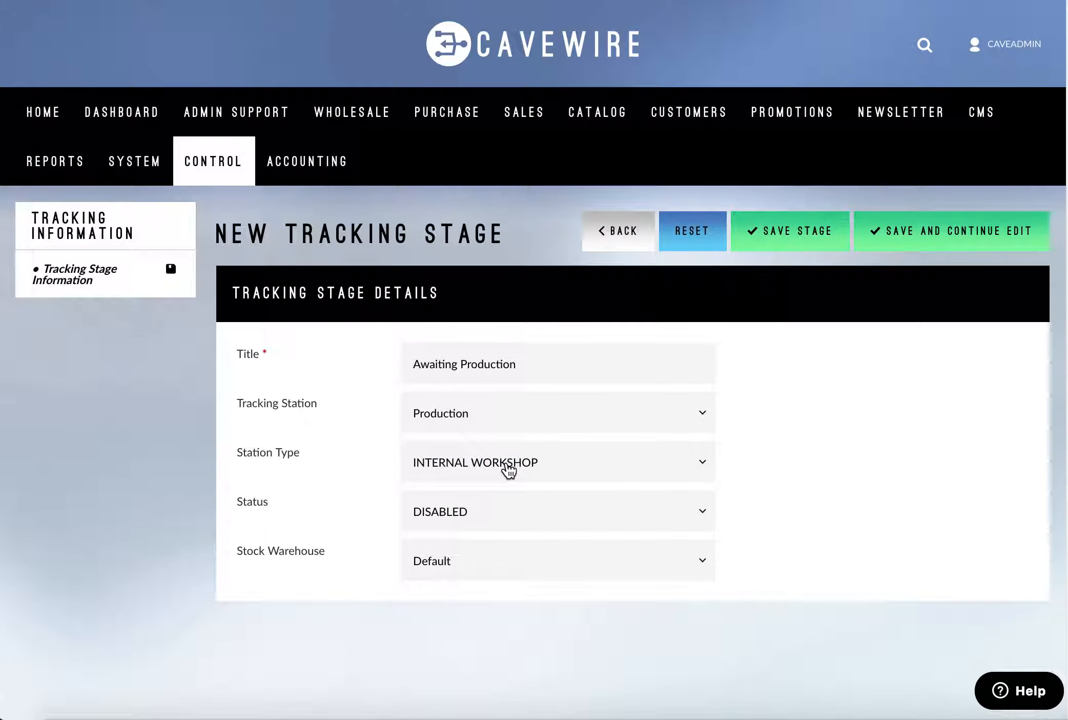
left_click(570, 506)
left_click(569, 519)
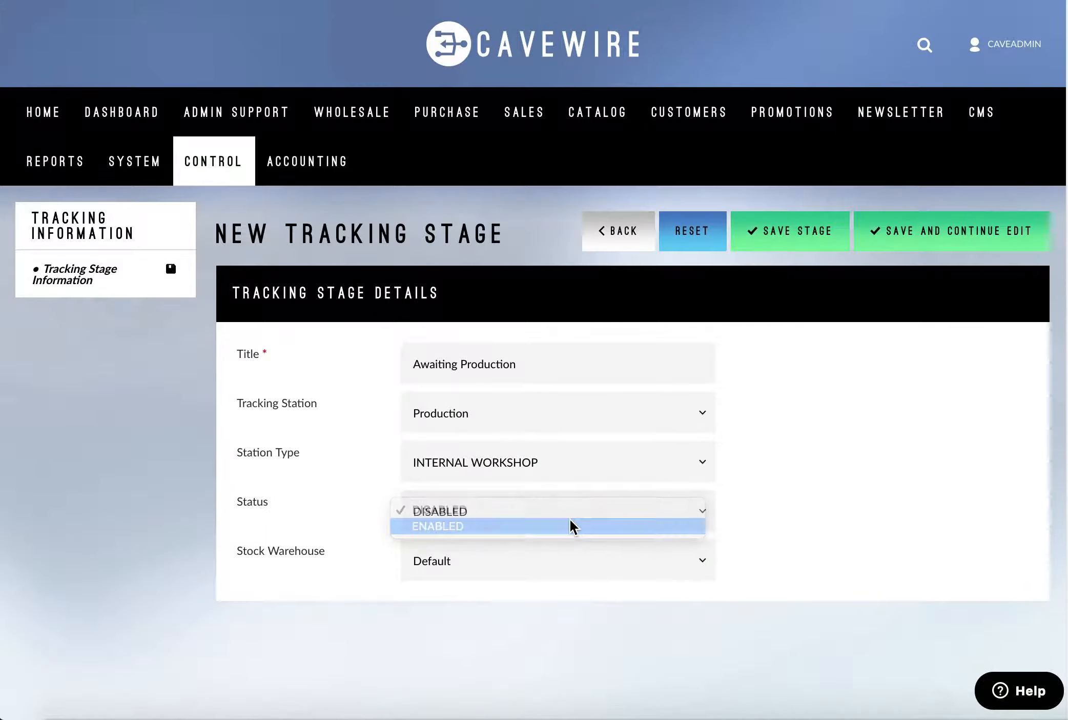
Choose the Default stock warehouse for the Awaiting Production stage and save the stage.
left_click(480, 566)
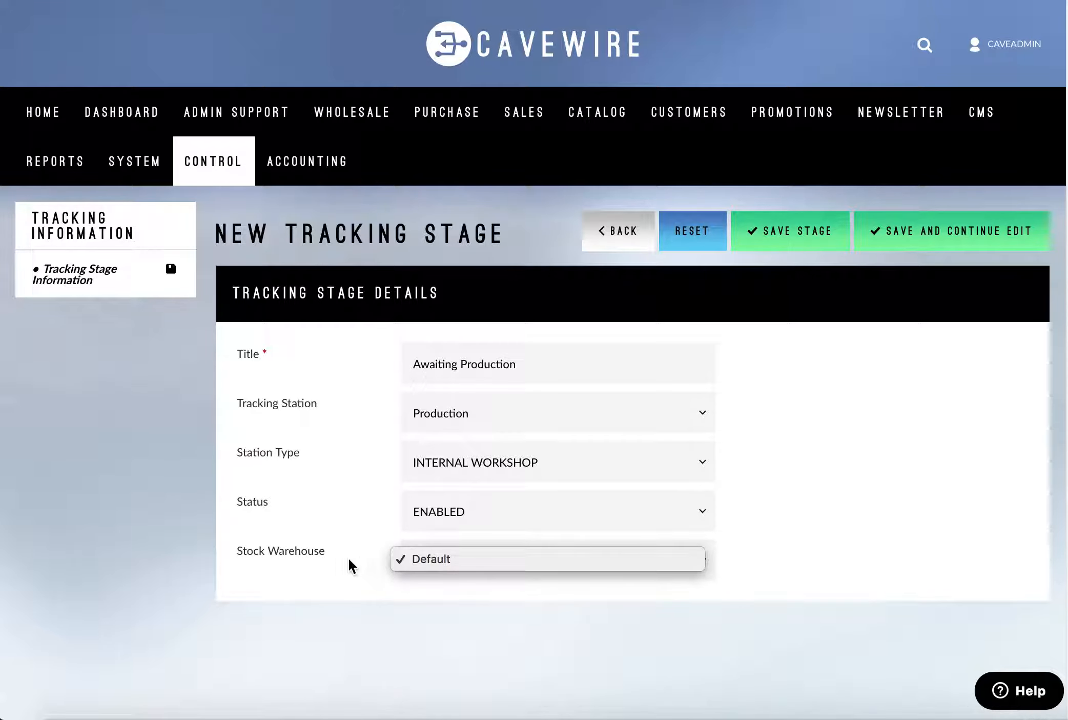
left_click(541, 558)
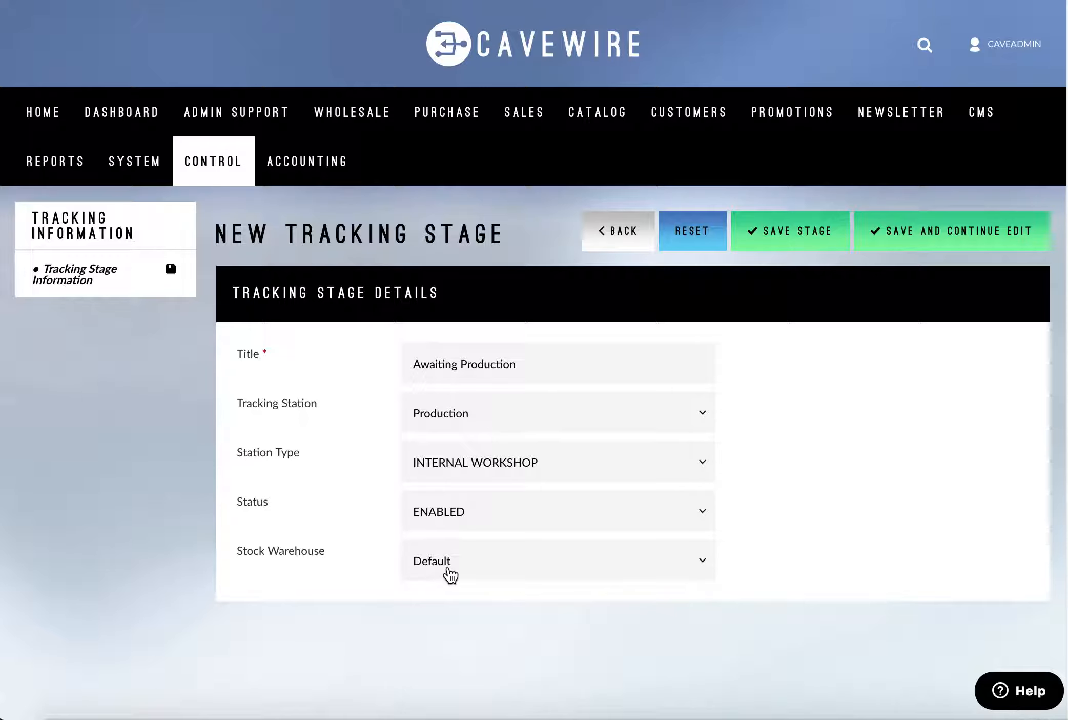
left_click(815, 246)
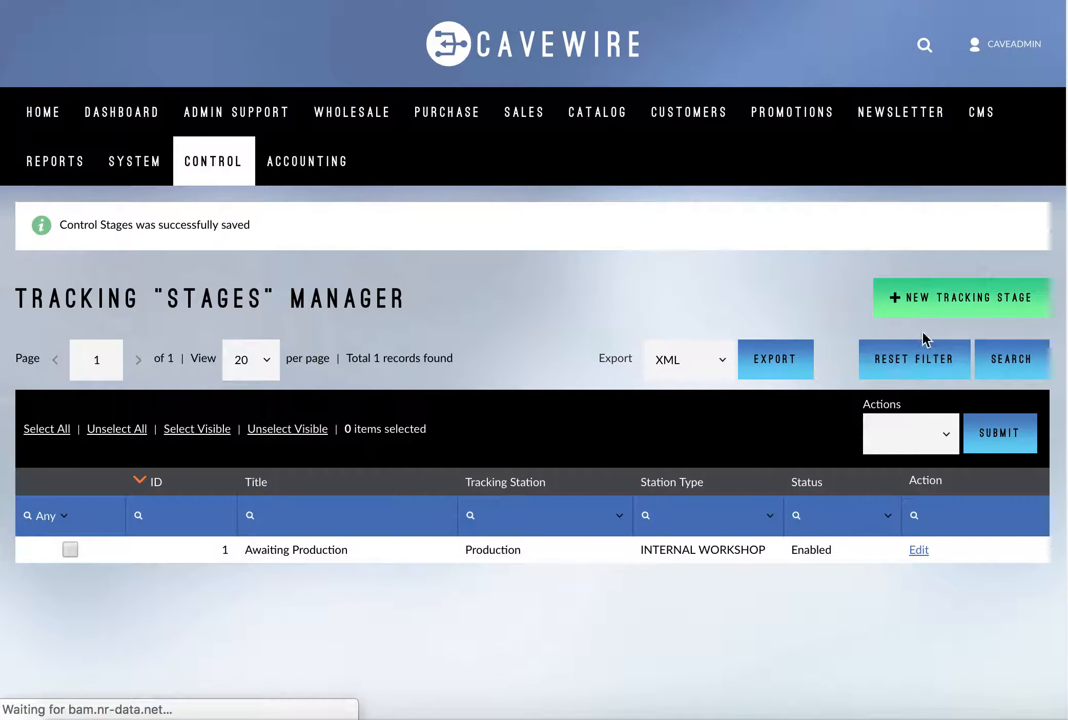
Start a new tracking stage titled "Manufacturing" with the Production tracking station and the INTERNAL WORKSHOP station type.
left_click(926, 312)
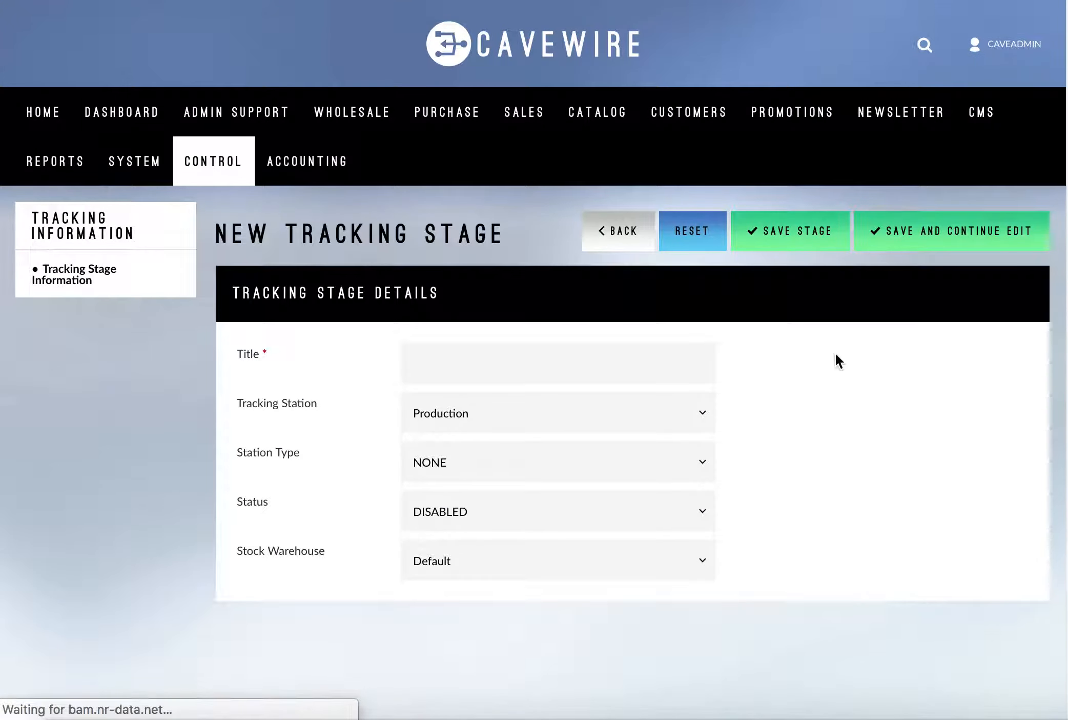
left_click(635, 356)
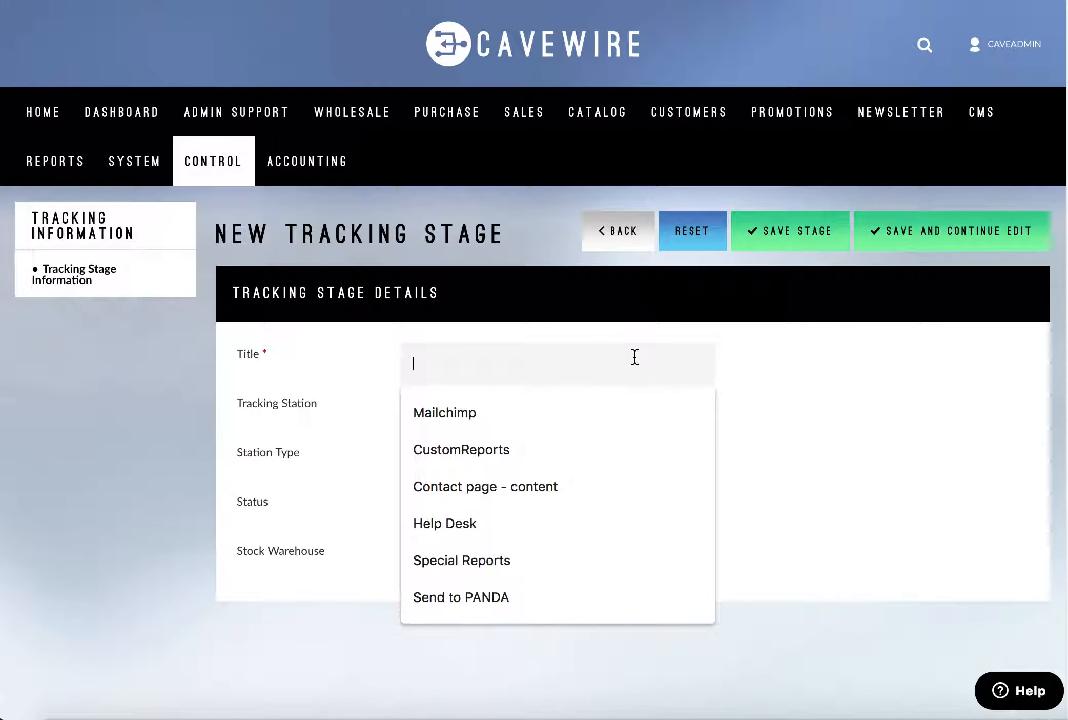
type("M")
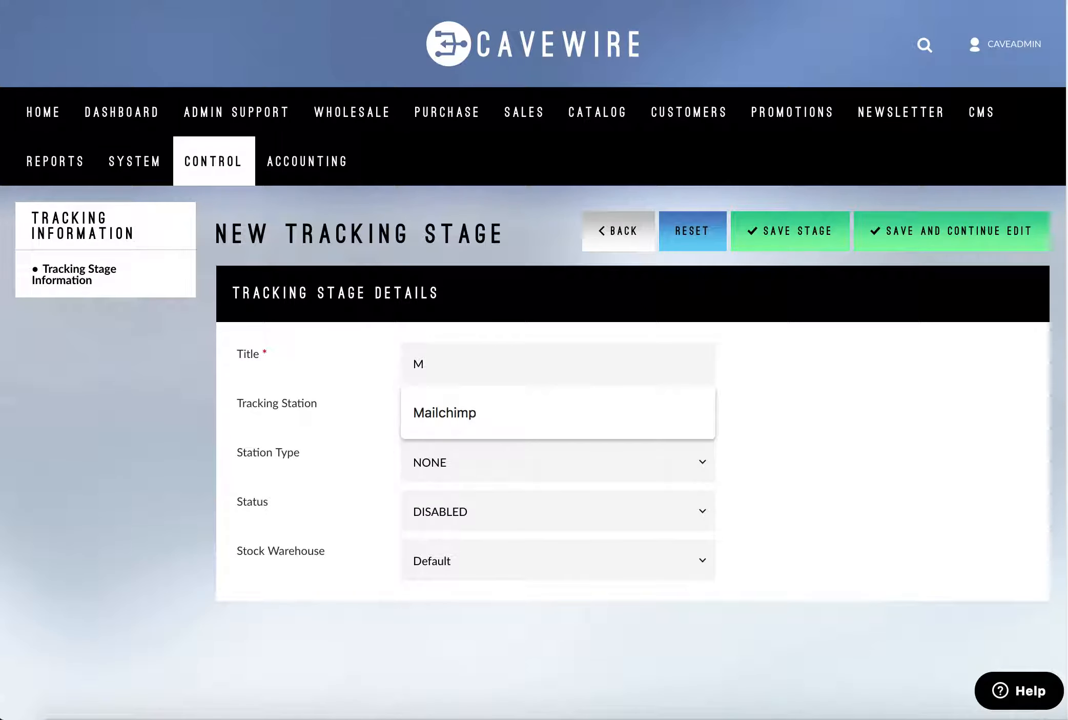
type("an")
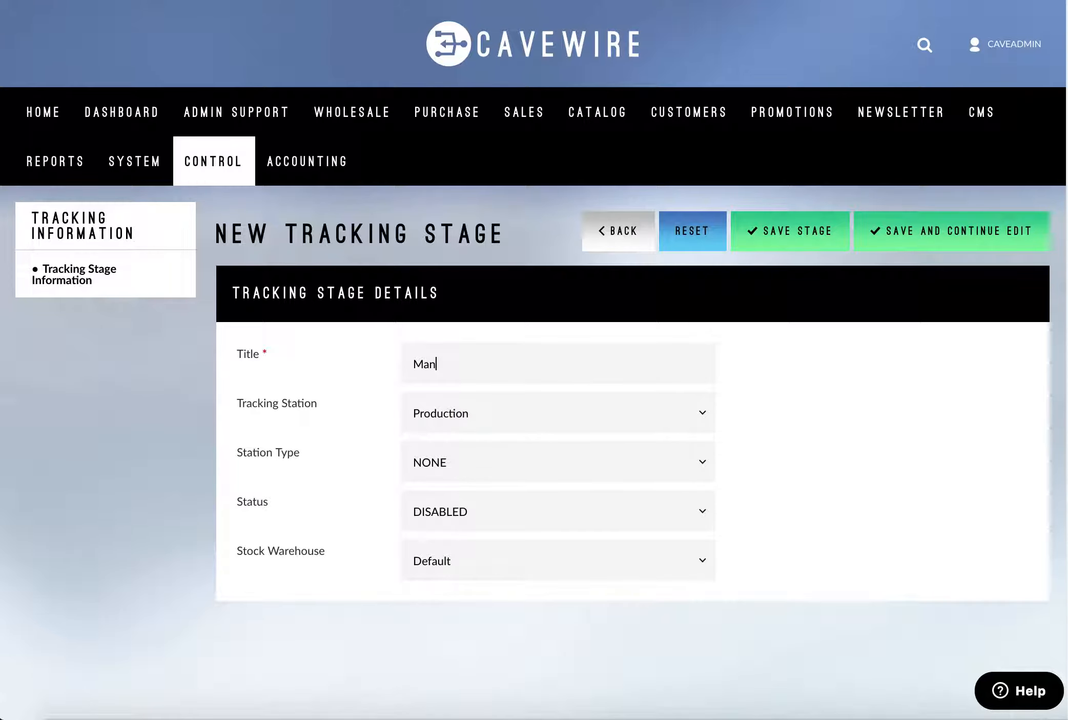
type("ufacturing")
left_click(564, 424)
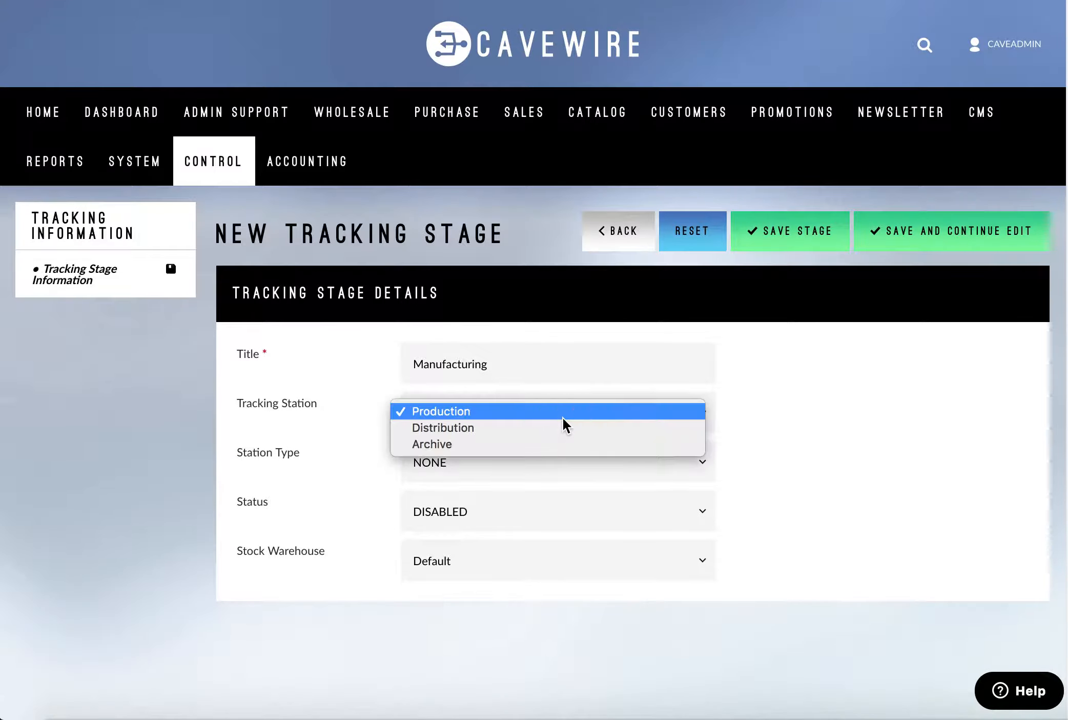
left_click(432, 414)
left_click(439, 459)
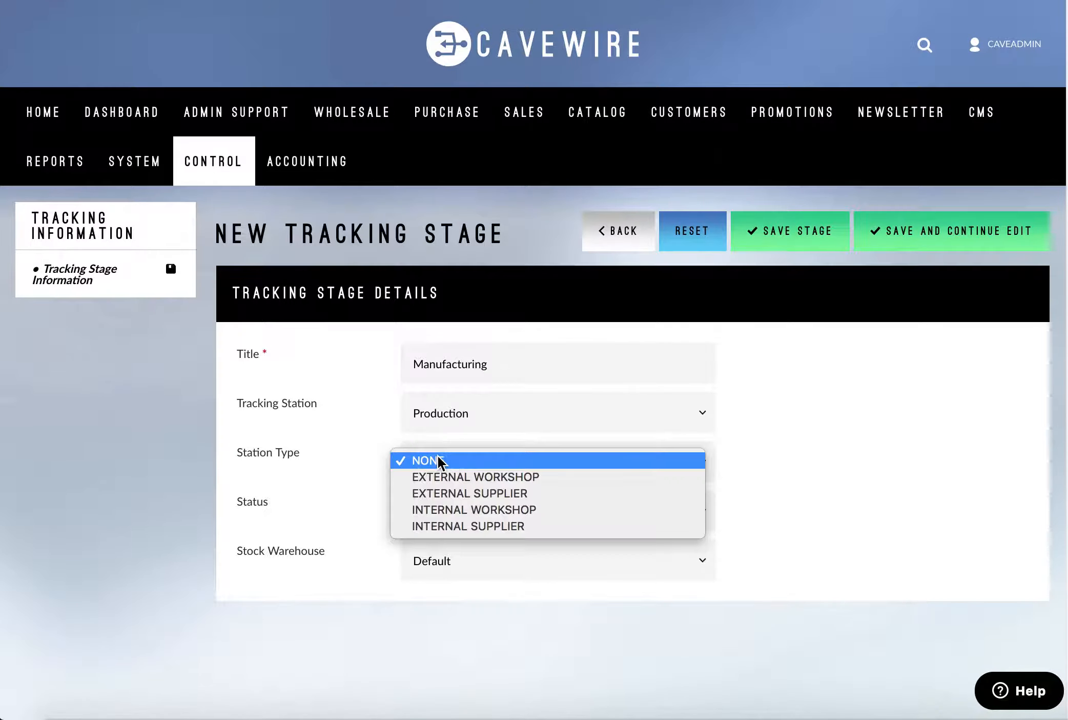
left_click(513, 507)
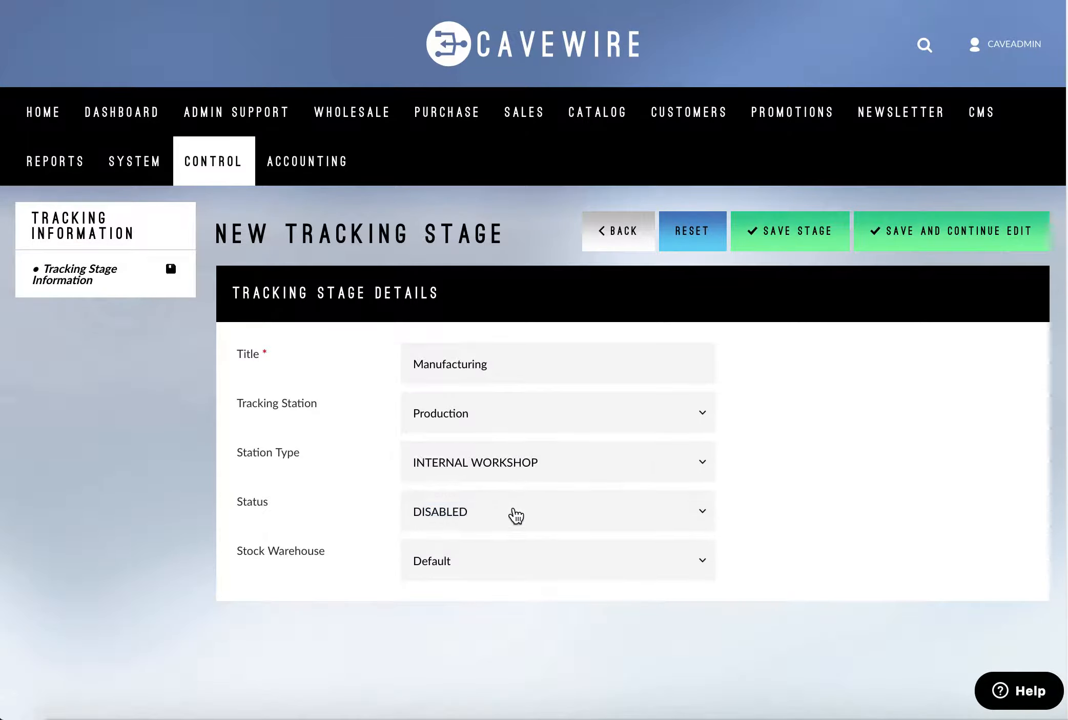
left_click(468, 469)
left_click(510, 480)
left_click(478, 451)
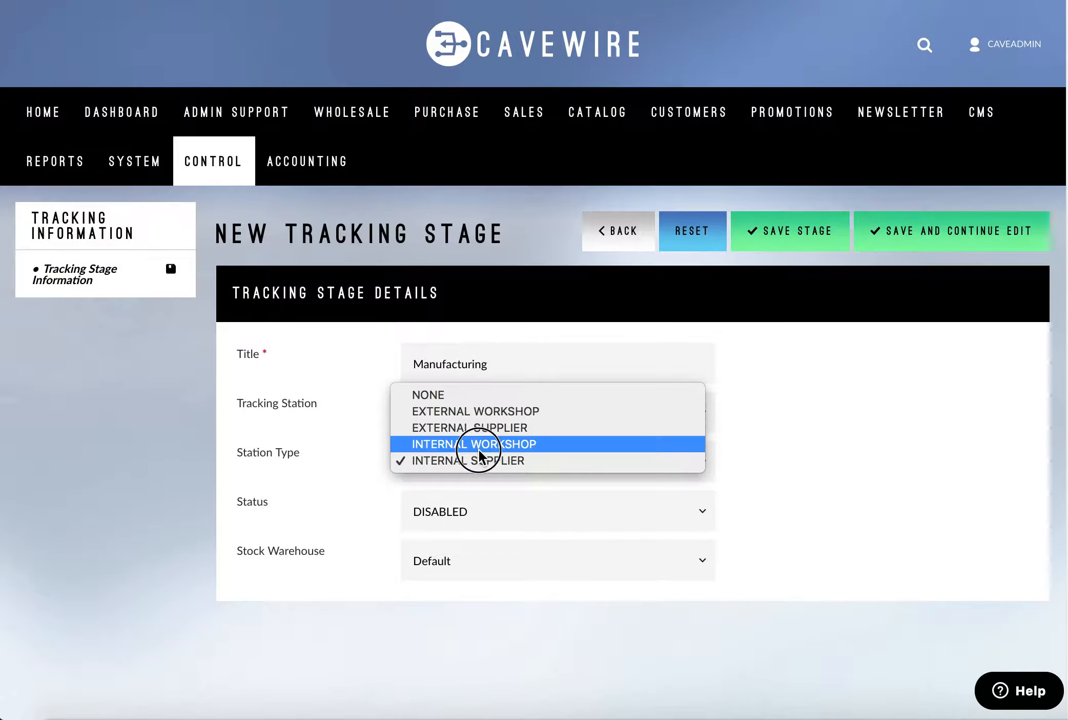
left_click(530, 446)
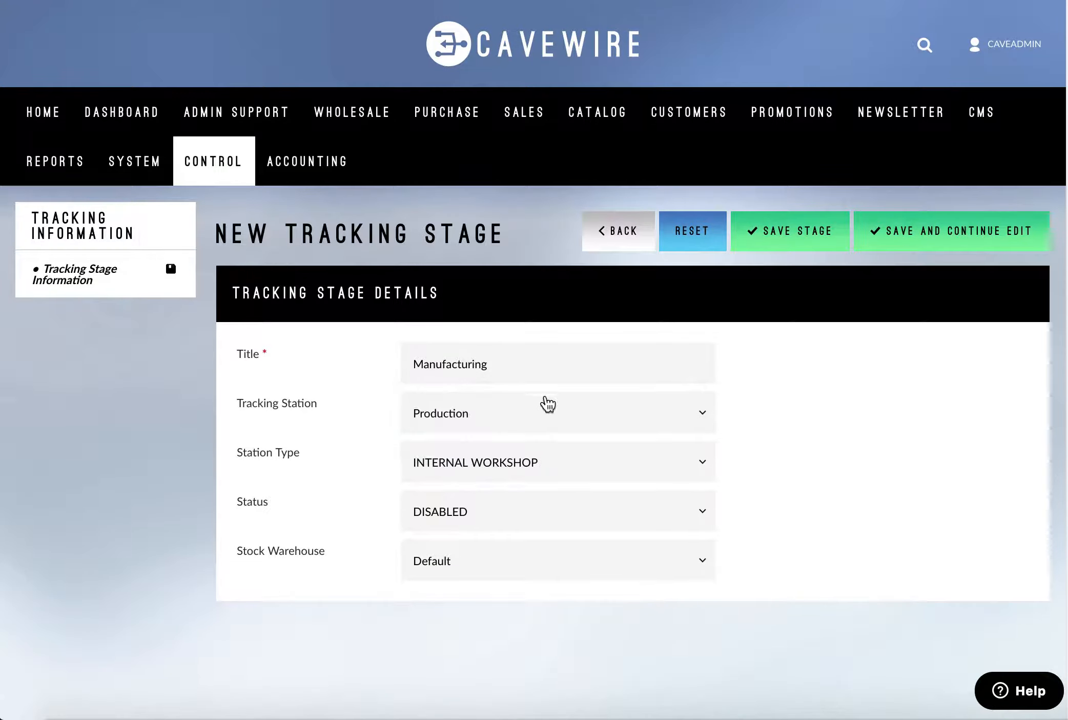
Set the Manufacturing stage's status to ENABLED with the Default stock warehouse, and save the stage.
left_click(521, 510)
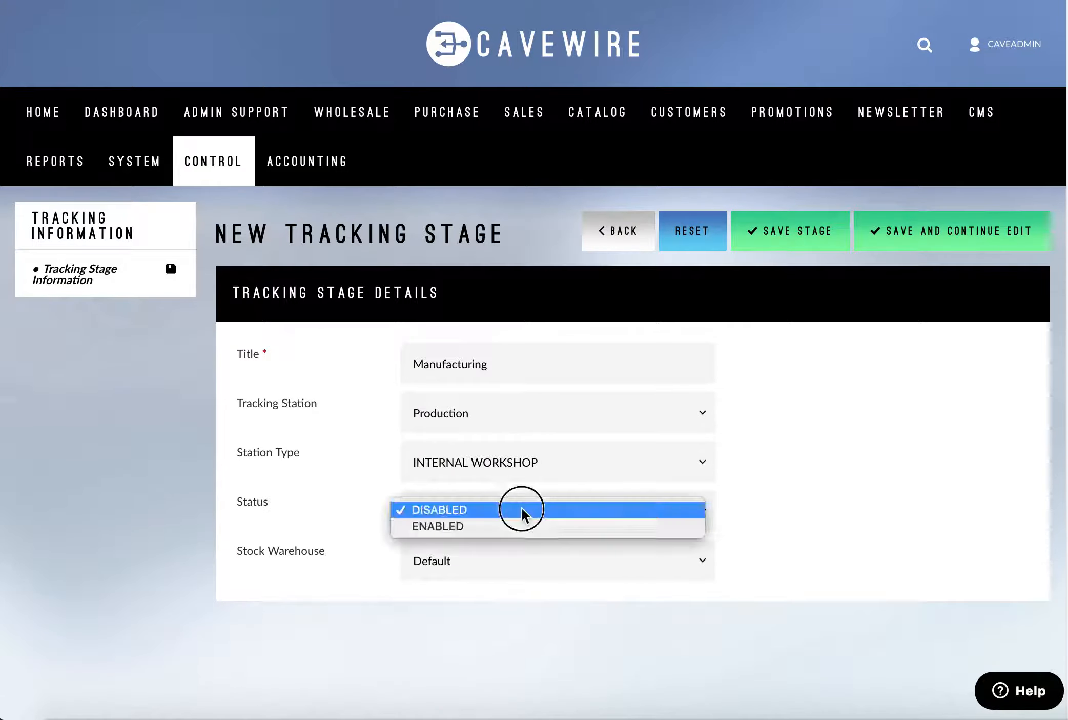
left_click(513, 526)
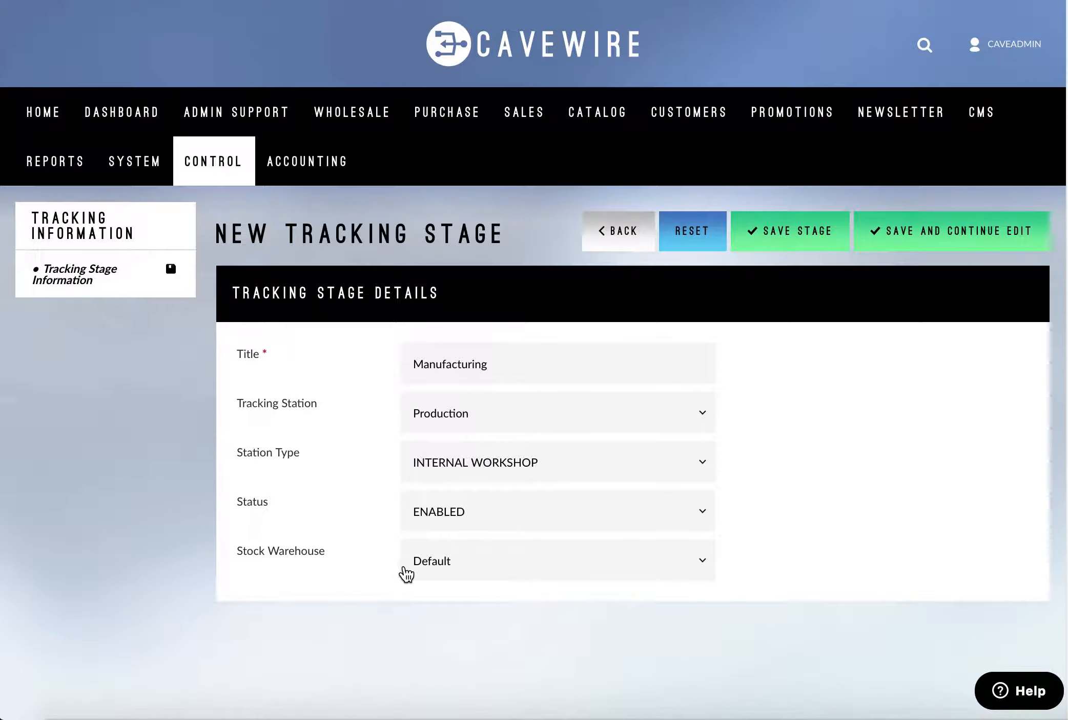
left_click(503, 570)
left_click(532, 567)
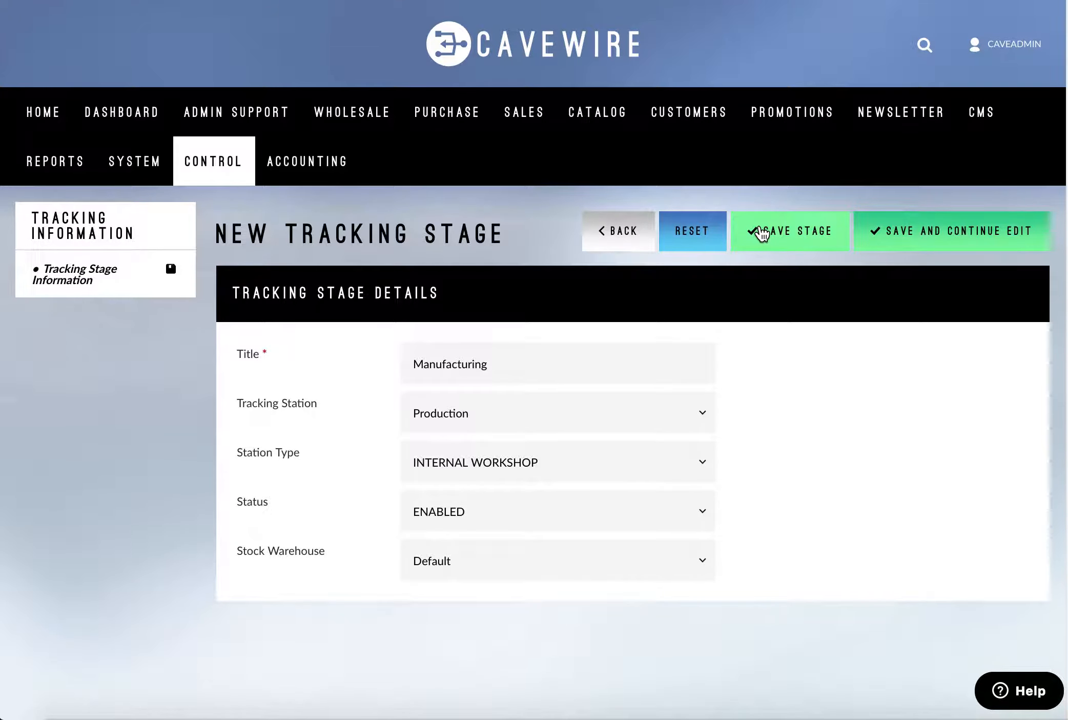
left_click(761, 231)
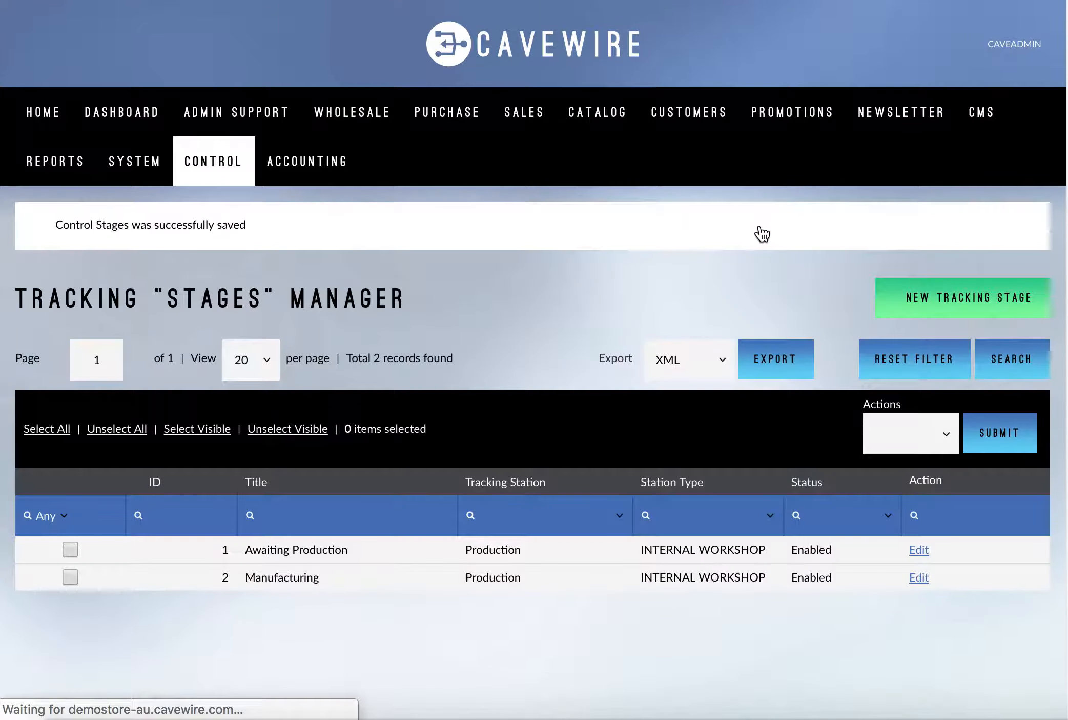
Start a new tracking stage titled "Quality Control", keeping it on the Production tracking station.
left_click(934, 303)
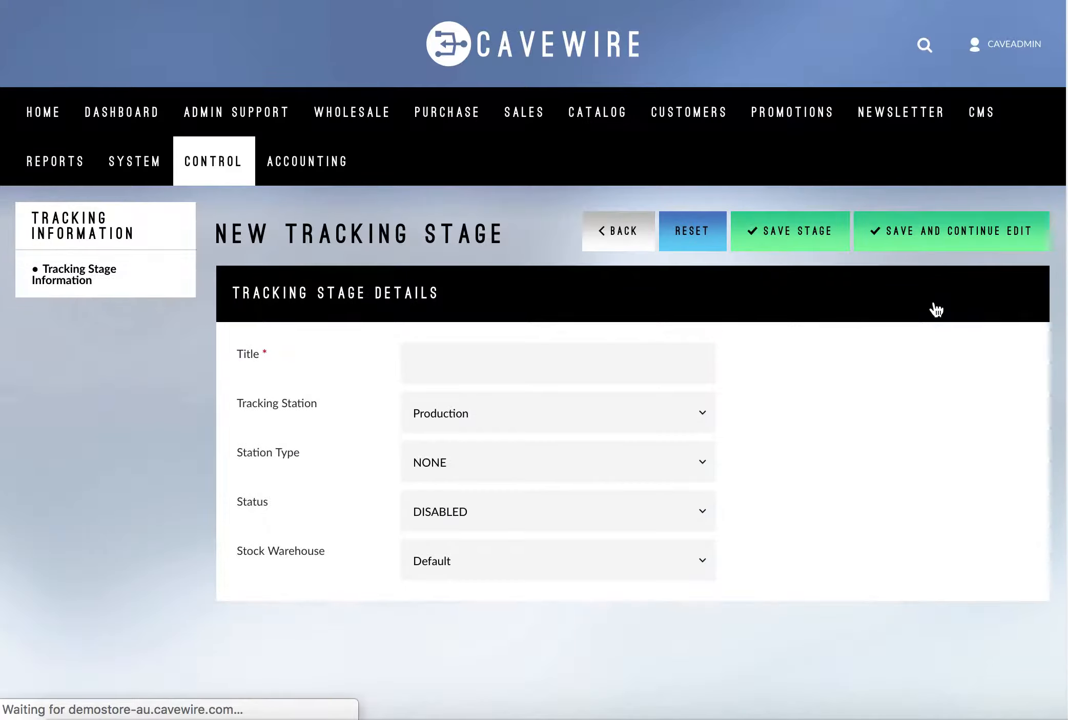
left_click(629, 345)
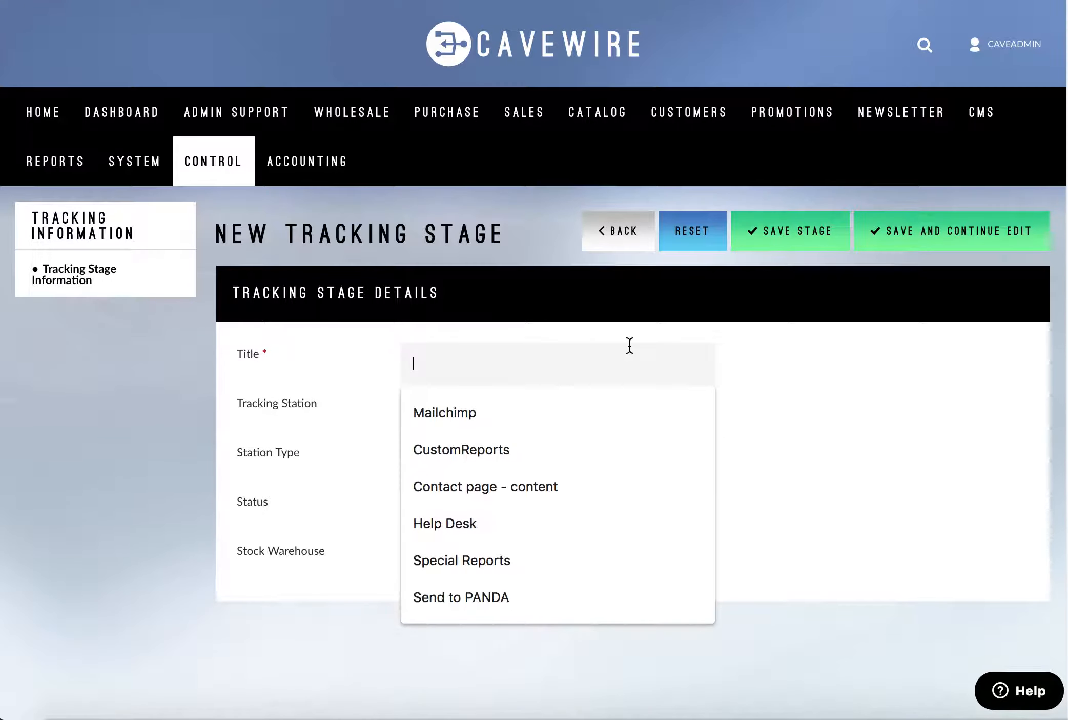
type("Quality Control")
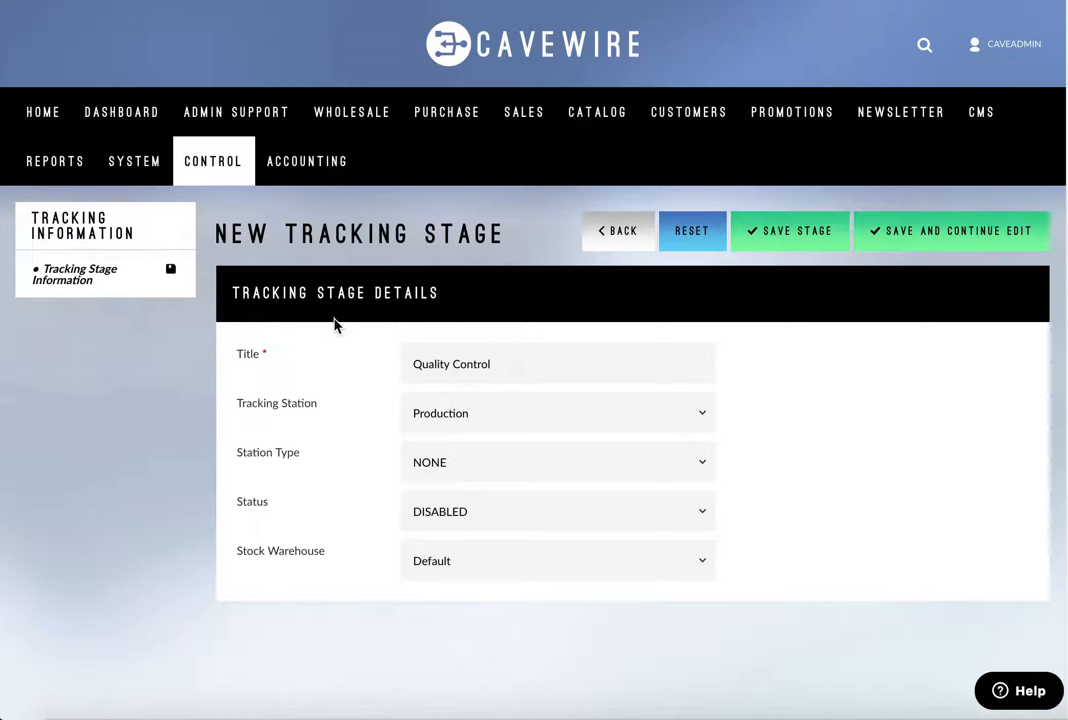
left_click(481, 417)
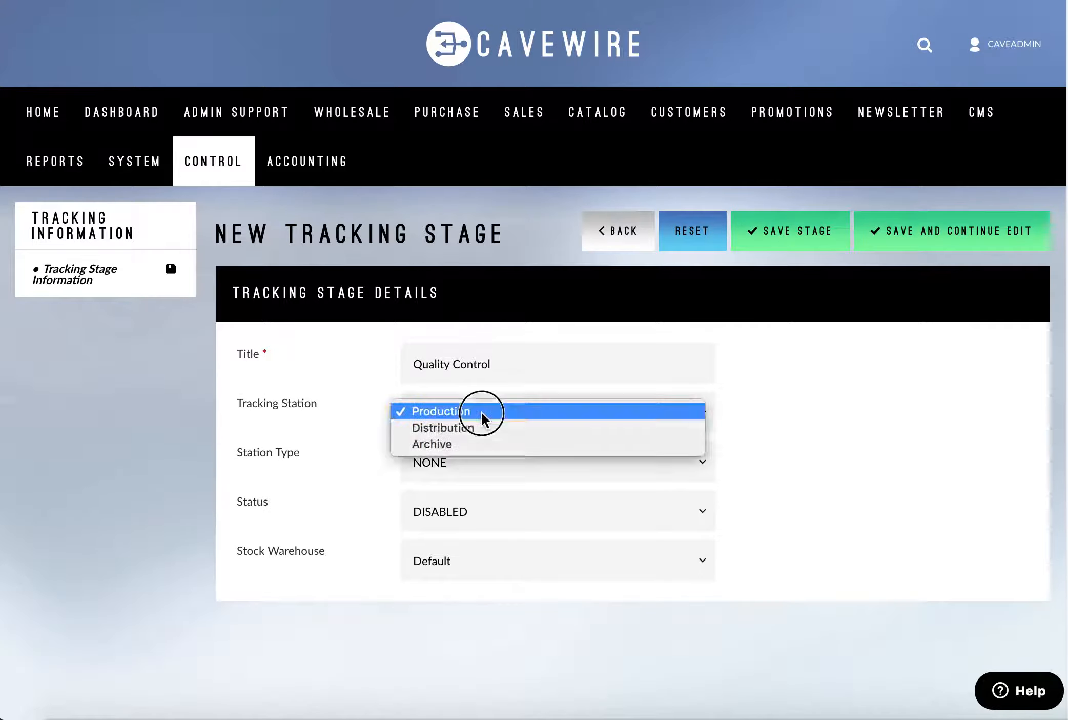
left_click(474, 382)
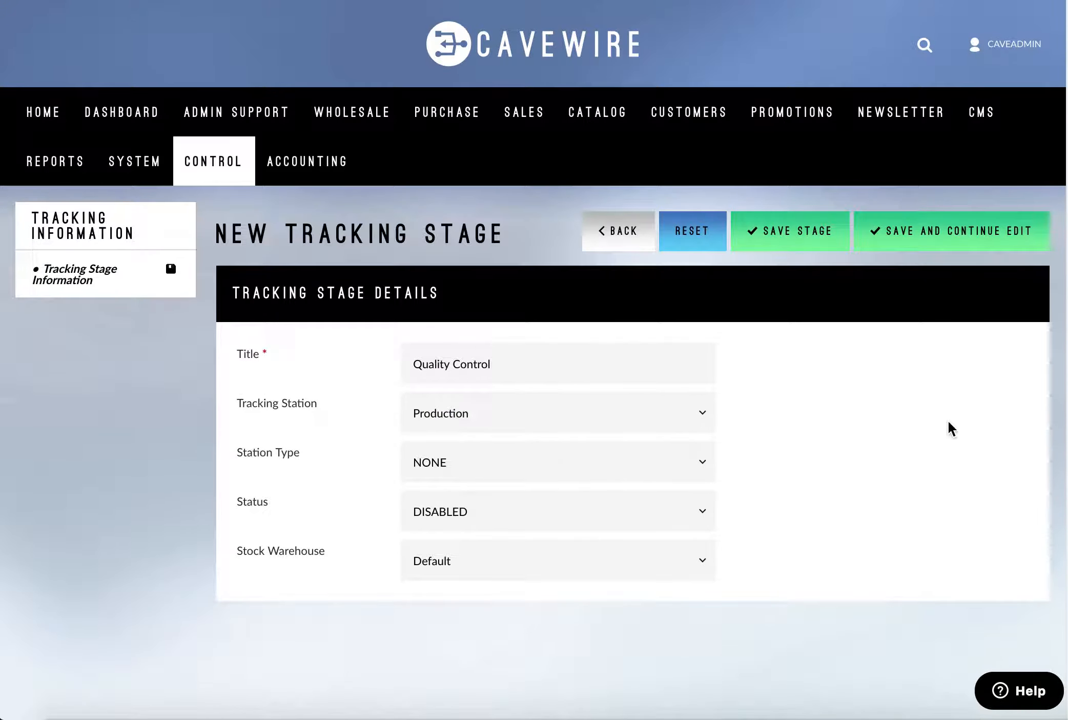
Set the Quality Control stage's station type to INTERNAL WORKSHOP and its status to ENABLED.
left_click(595, 464)
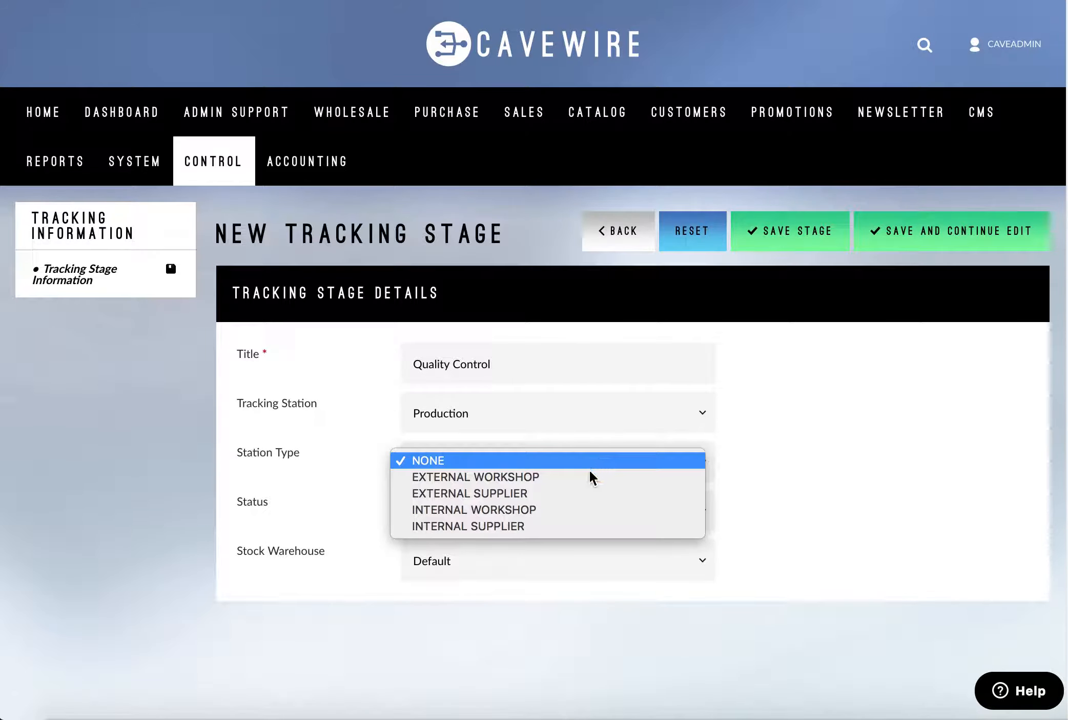
left_click(585, 513)
left_click(584, 510)
left_click(582, 525)
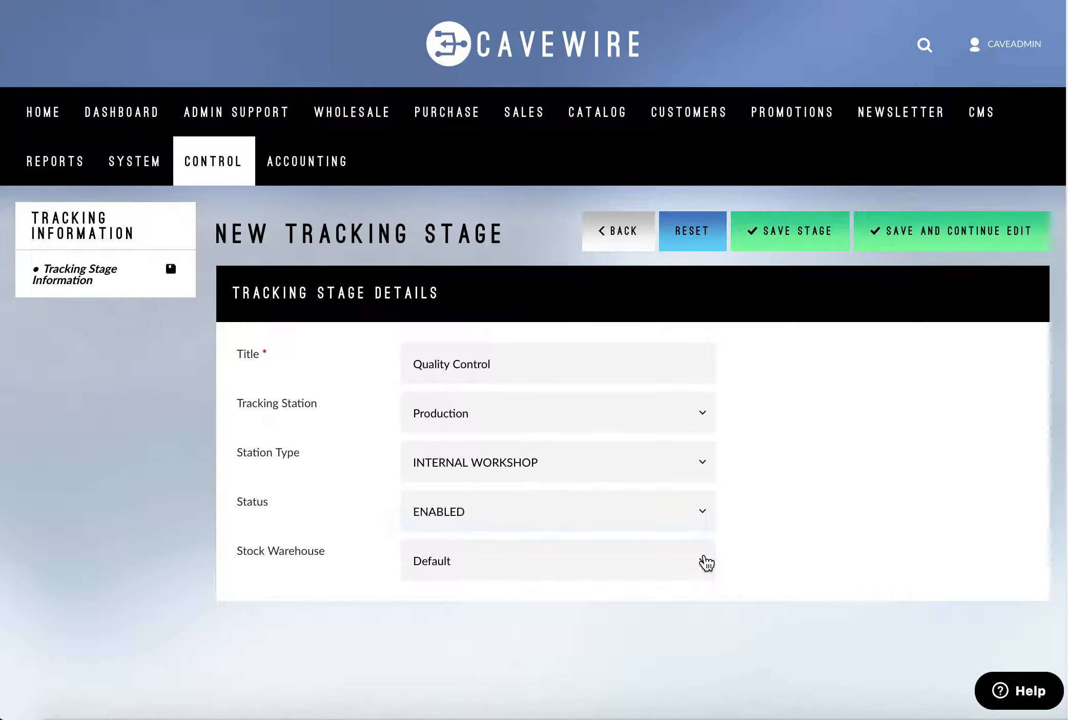
Choose the Default stock warehouse for the Quality Control stage and save the stage.
left_click(527, 574)
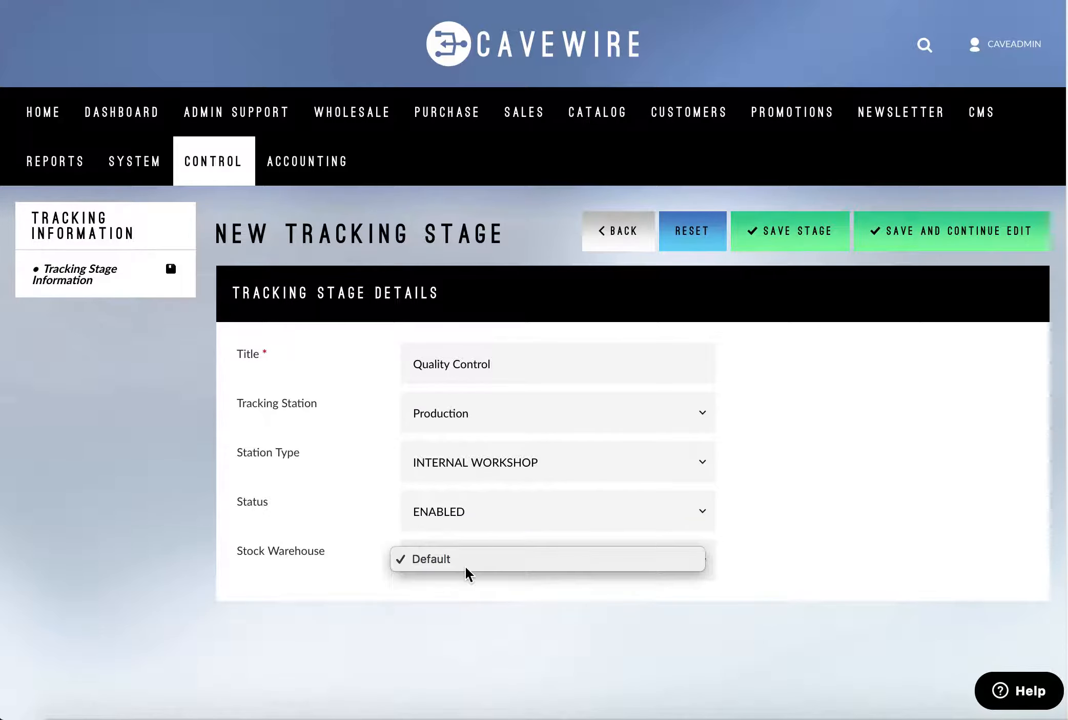
left_click(682, 560)
left_click(809, 235)
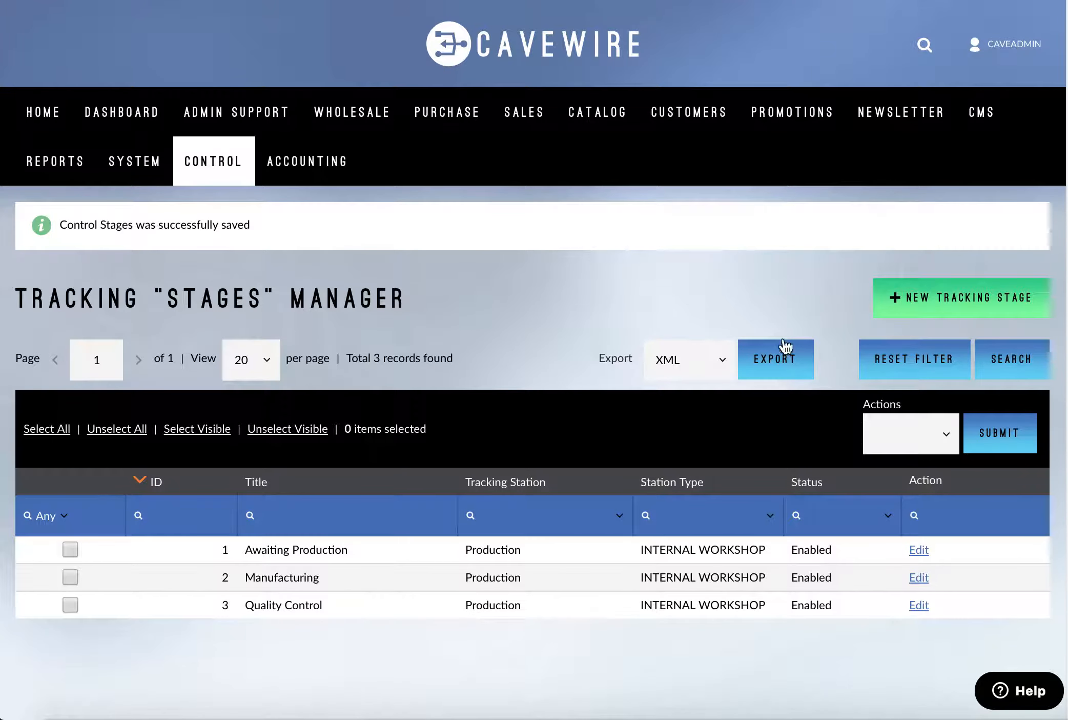
Start a new tracking stage titled "Dispatch" on the Production station, with INTERNAL WORKSHOP as its station type.
left_click(933, 307)
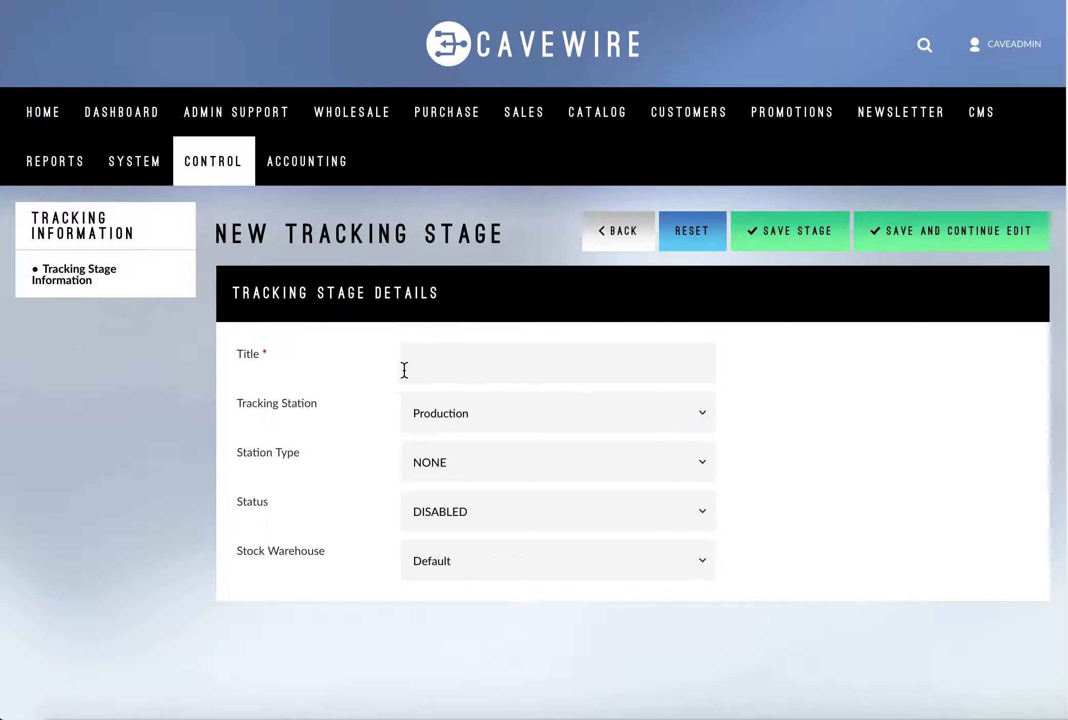
left_click(418, 370)
type("Dispatch")
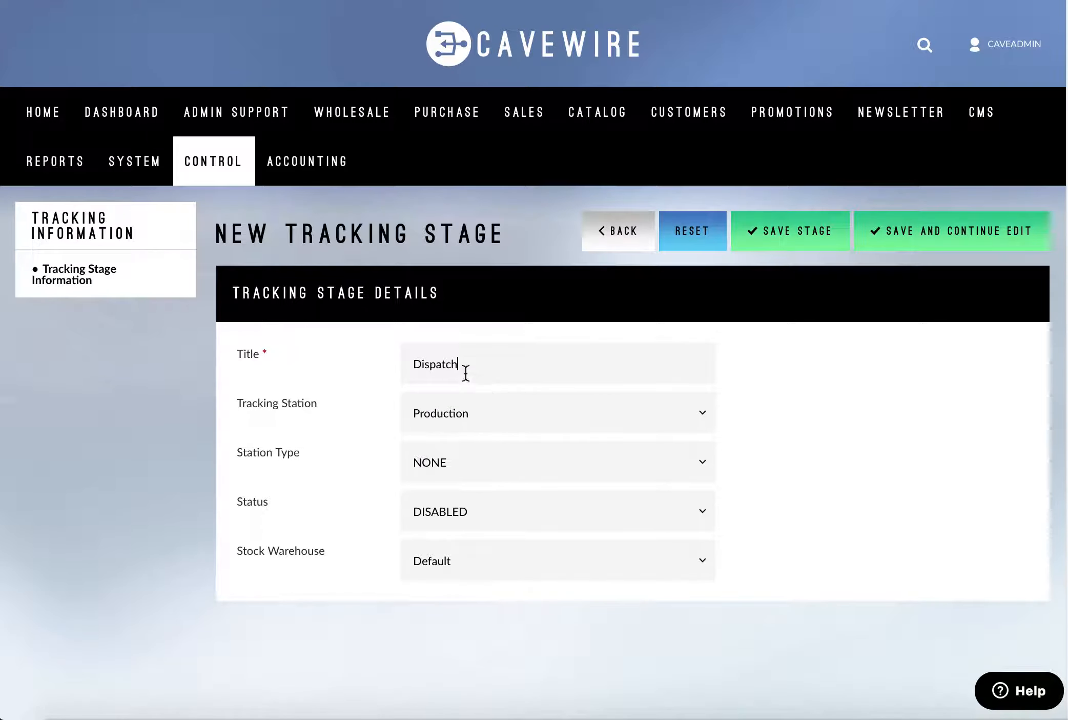
left_click(564, 467)
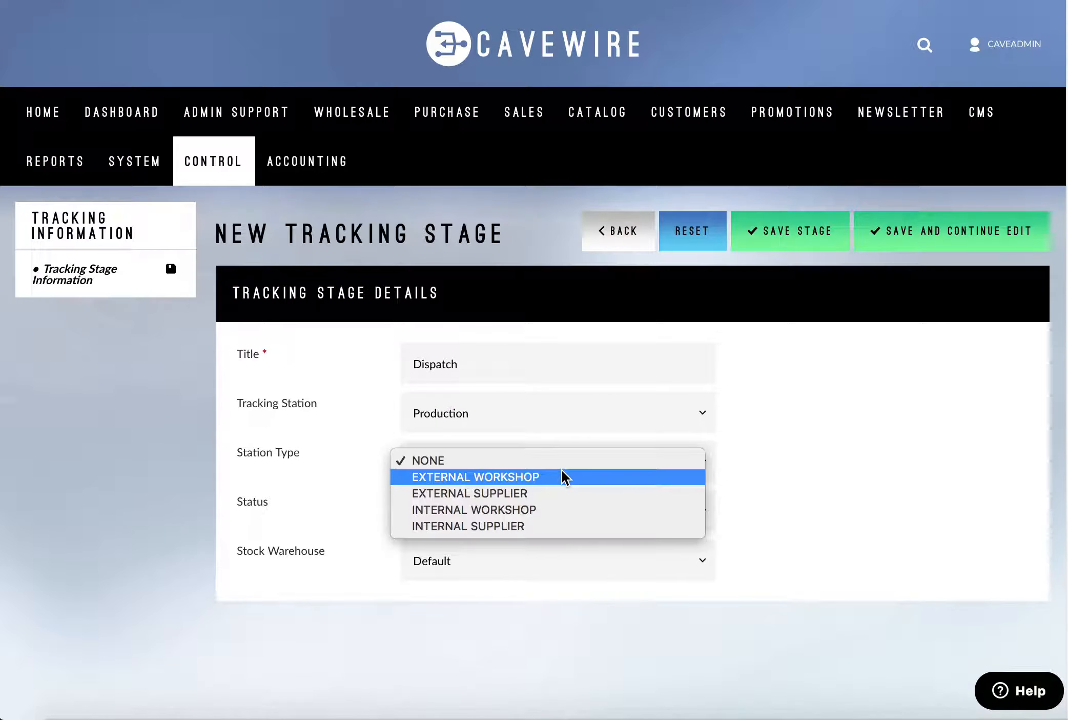
left_click(577, 510)
Try INTERNAL SUPPLIER as the Dispatch stage's station type and return it to INTERNAL WORKSHOP.
left_click(569, 461)
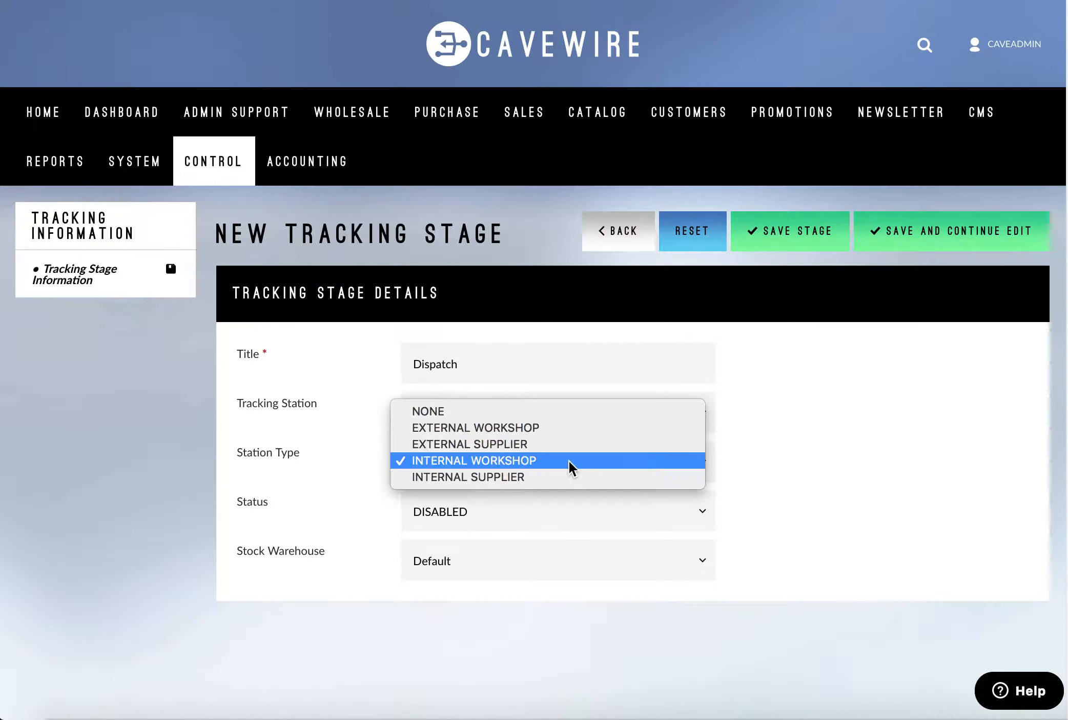
left_click(576, 476)
left_click(519, 458)
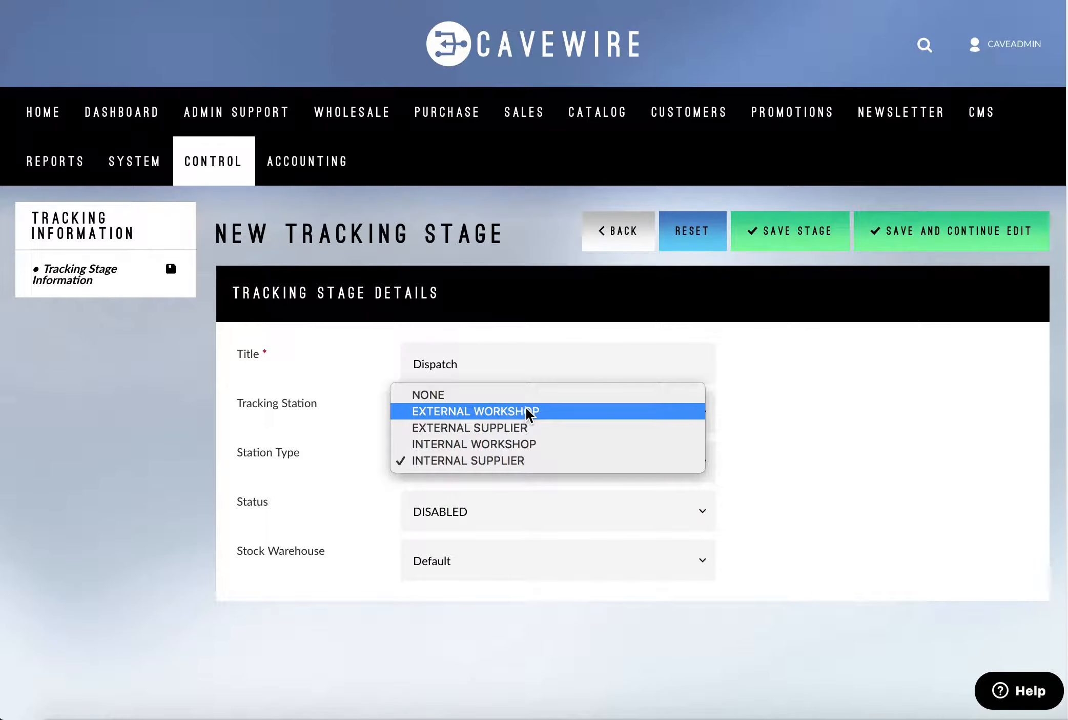
left_click(517, 459)
left_click(516, 474)
left_click(506, 459)
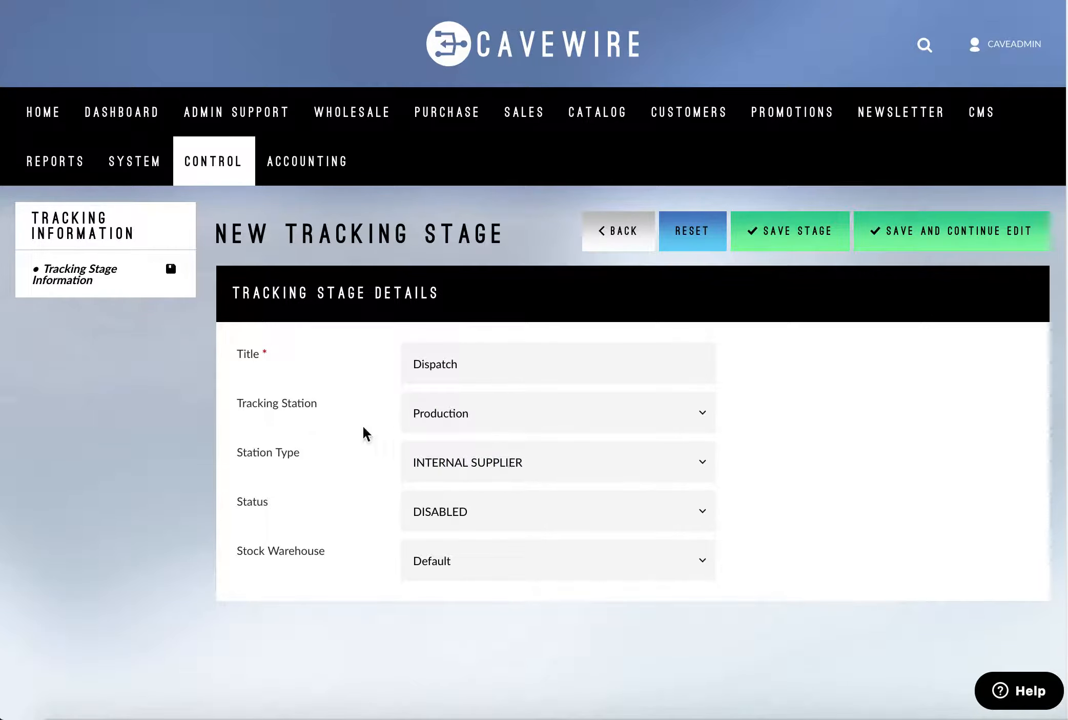
left_click(521, 451)
left_click(521, 449)
Set the Dispatch stage's status to ENABLED and save the stage.
left_click(556, 519)
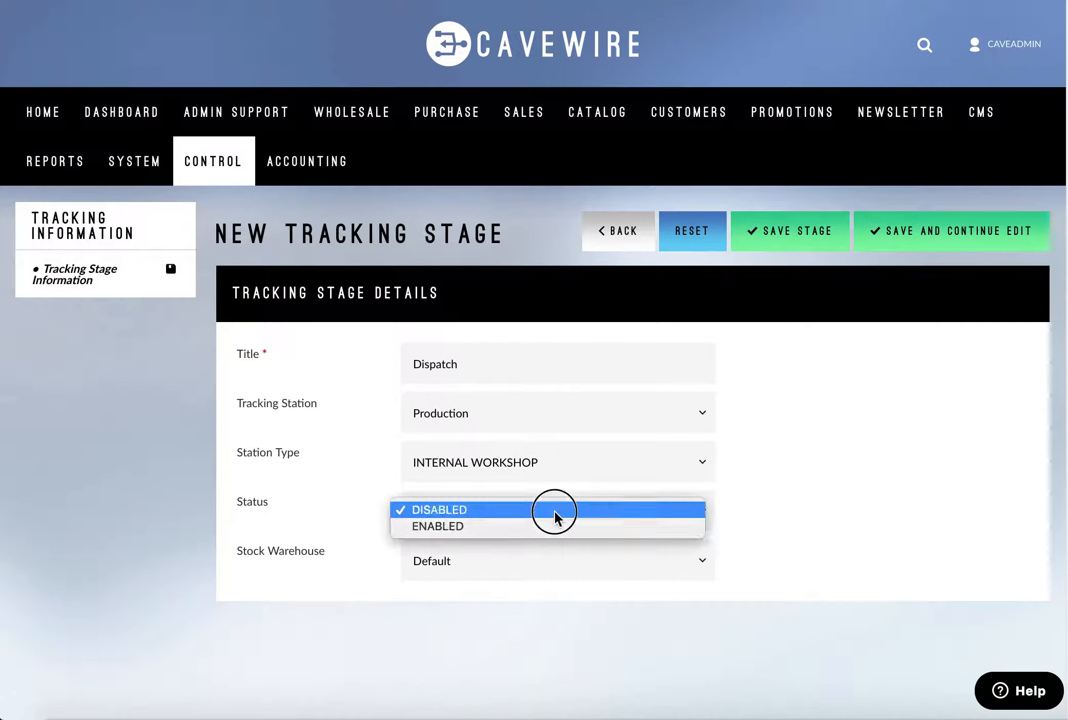
left_click(562, 522)
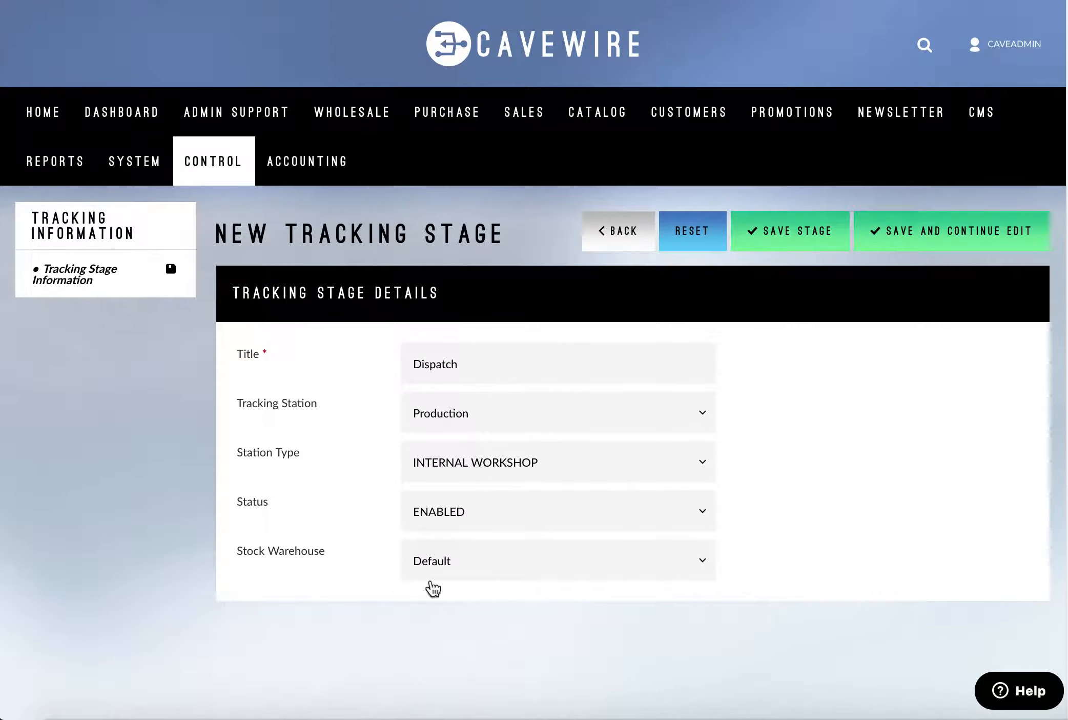
left_click(809, 232)
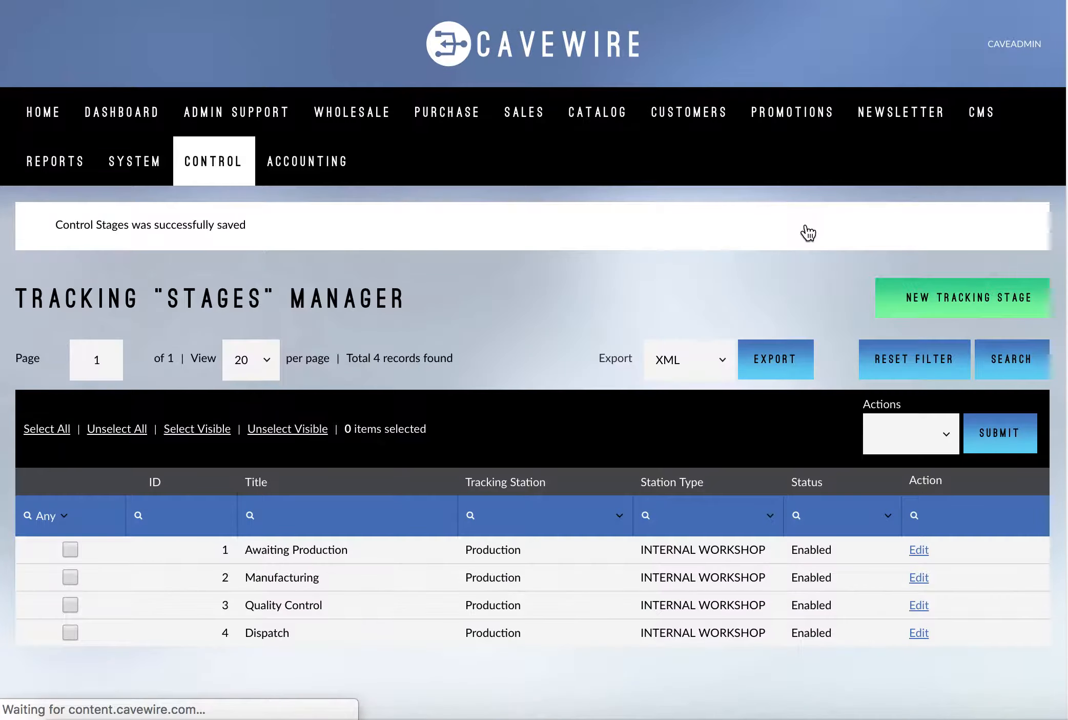
Start a new tracking stage titled "Stock Room" and assign it to the Distribution tracking station.
left_click(956, 300)
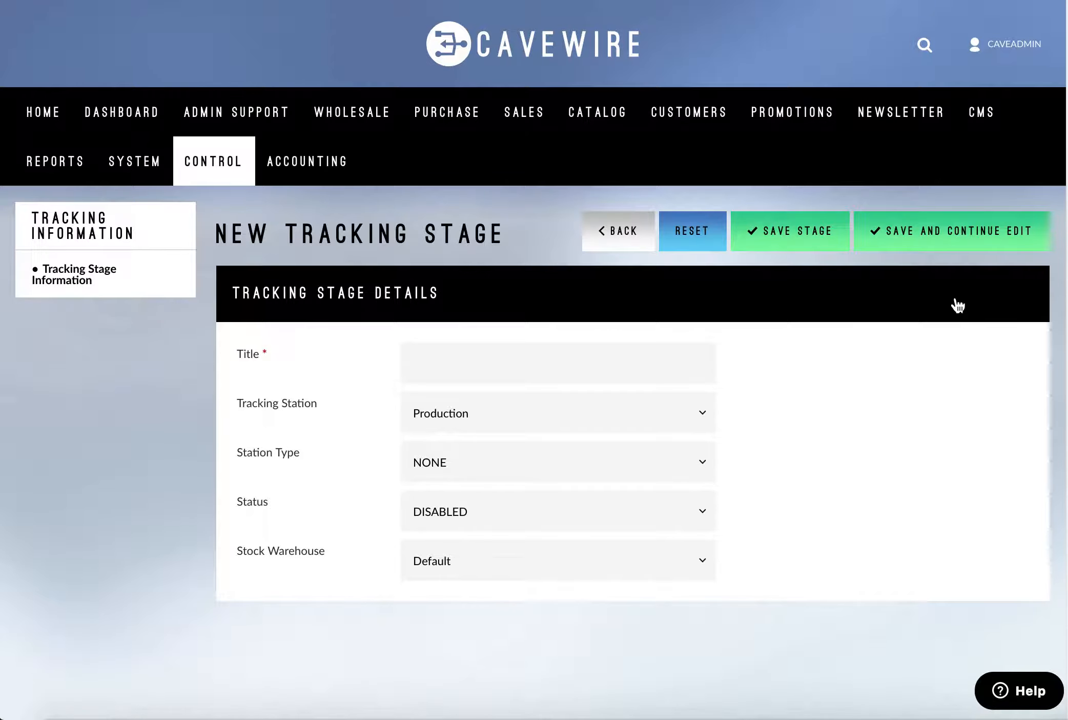
left_click(544, 361)
type("Stock Room")
left_click(556, 411)
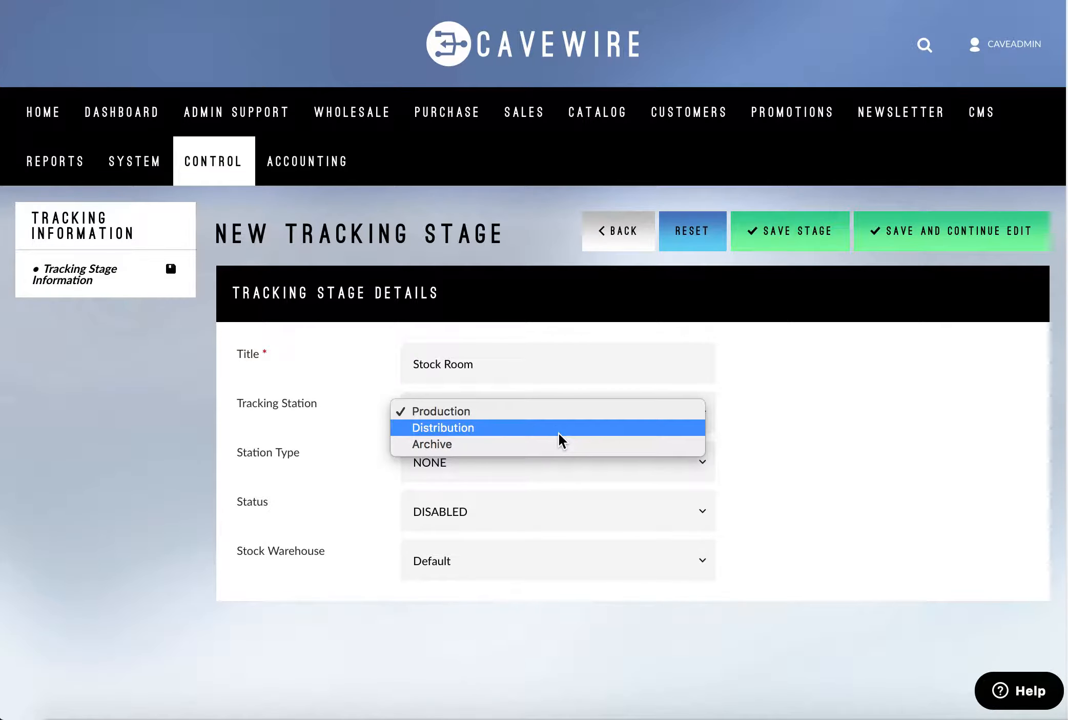
left_click(559, 431)
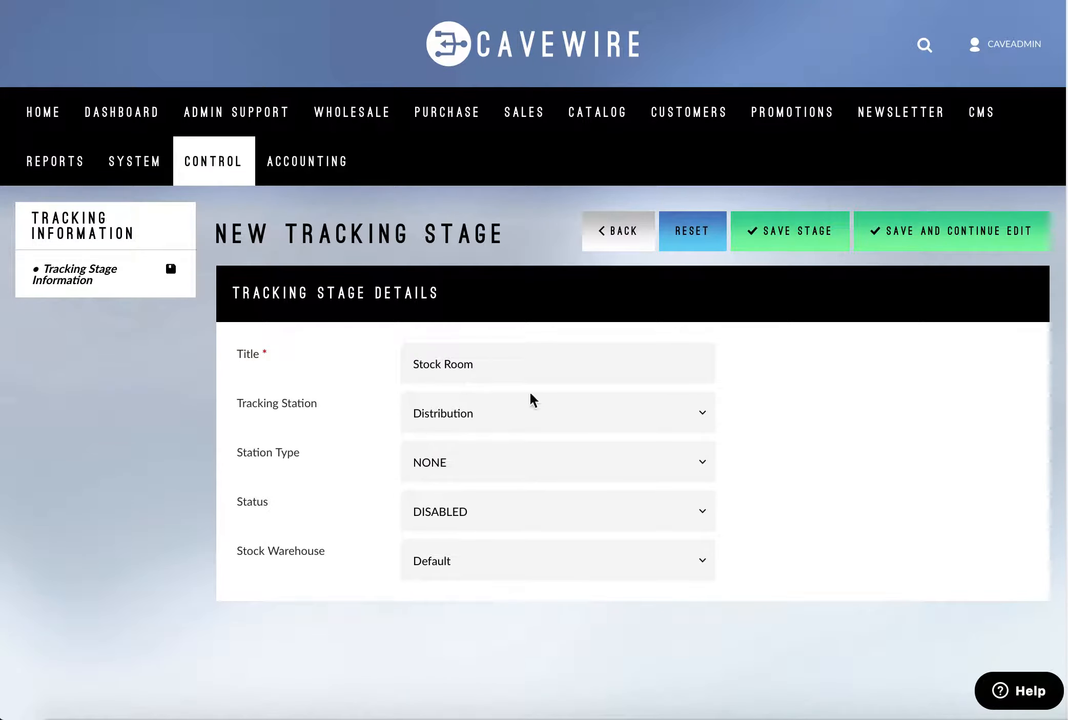
Set the Stock Room stage's station type to INTERNAL SUPPLIER and its status to ENABLED.
left_click(525, 471)
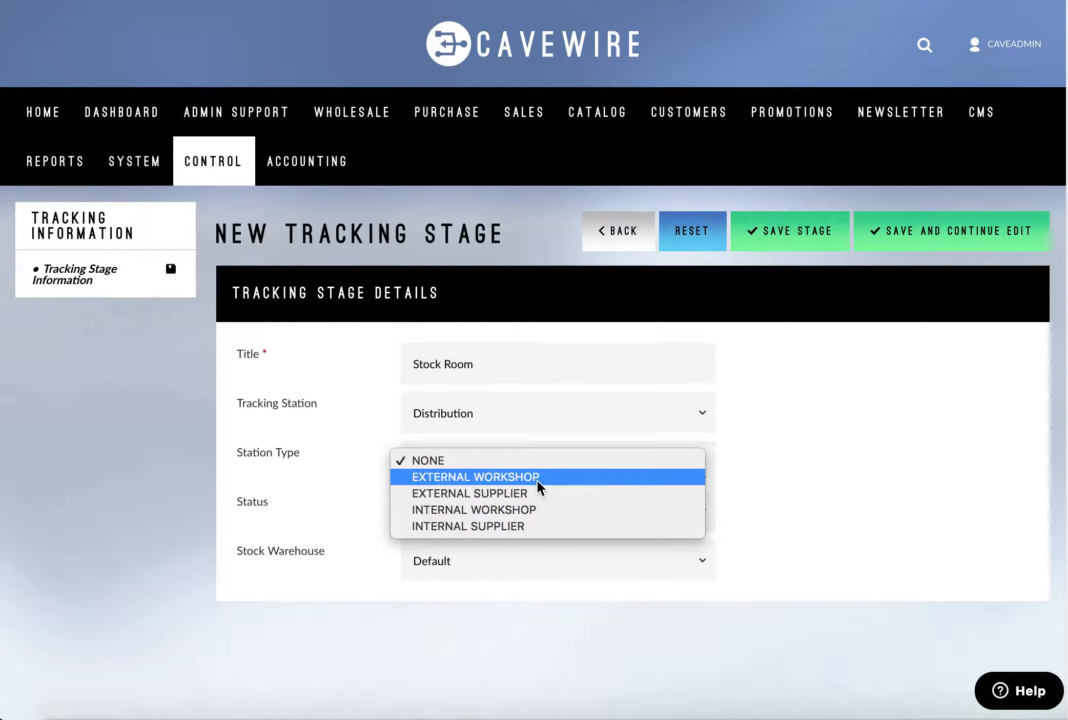
left_click(564, 526)
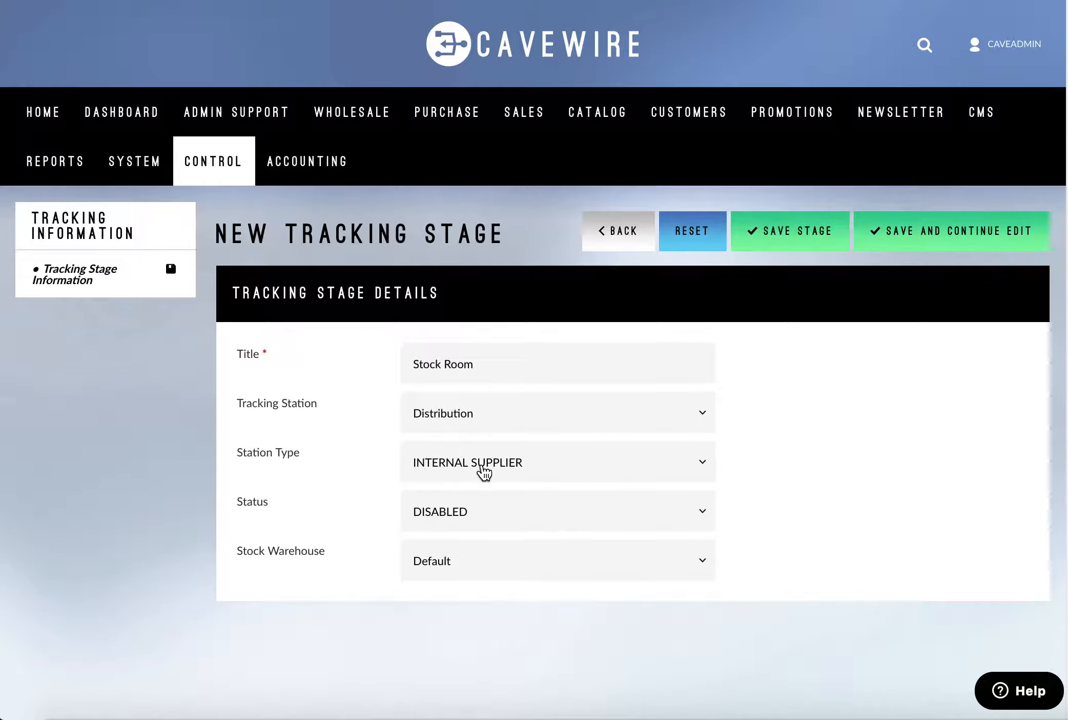
left_click(669, 505)
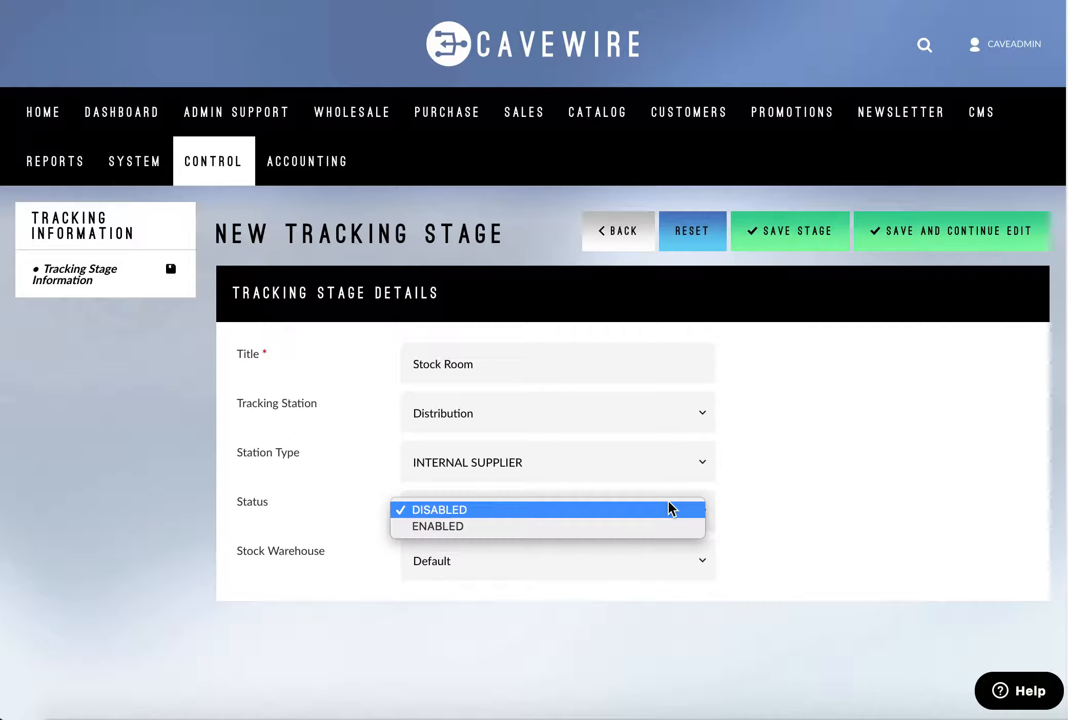
left_click(654, 527)
Choose the Default stock warehouse for the Stock Room stage and save the stage.
left_click(514, 564)
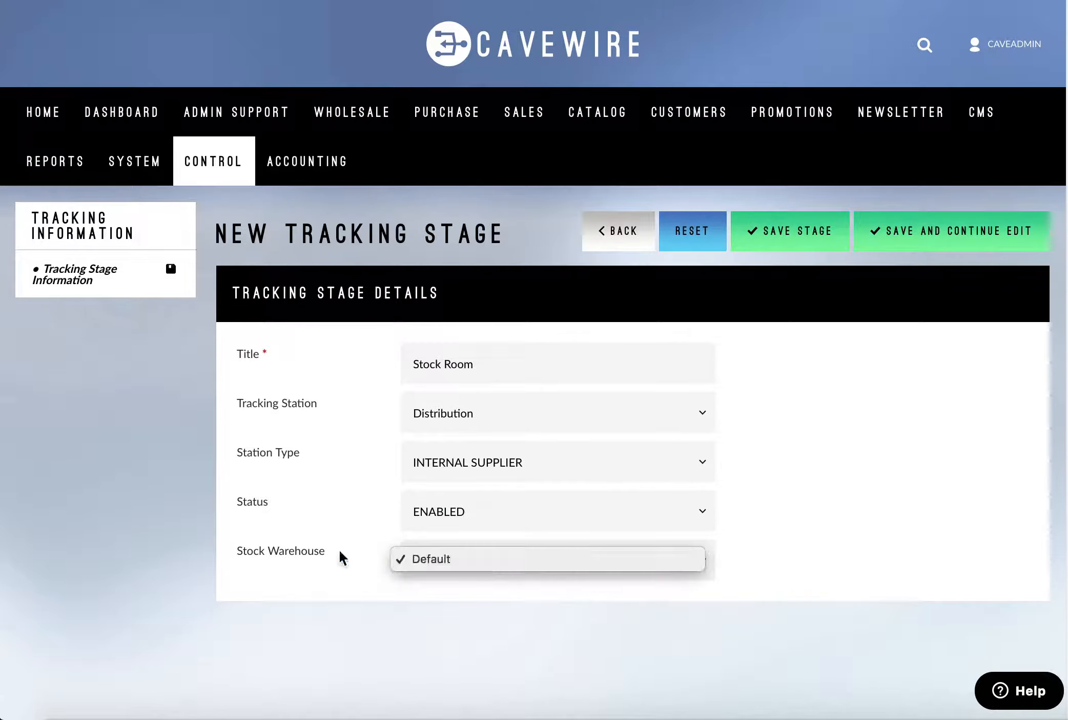
left_click(481, 561)
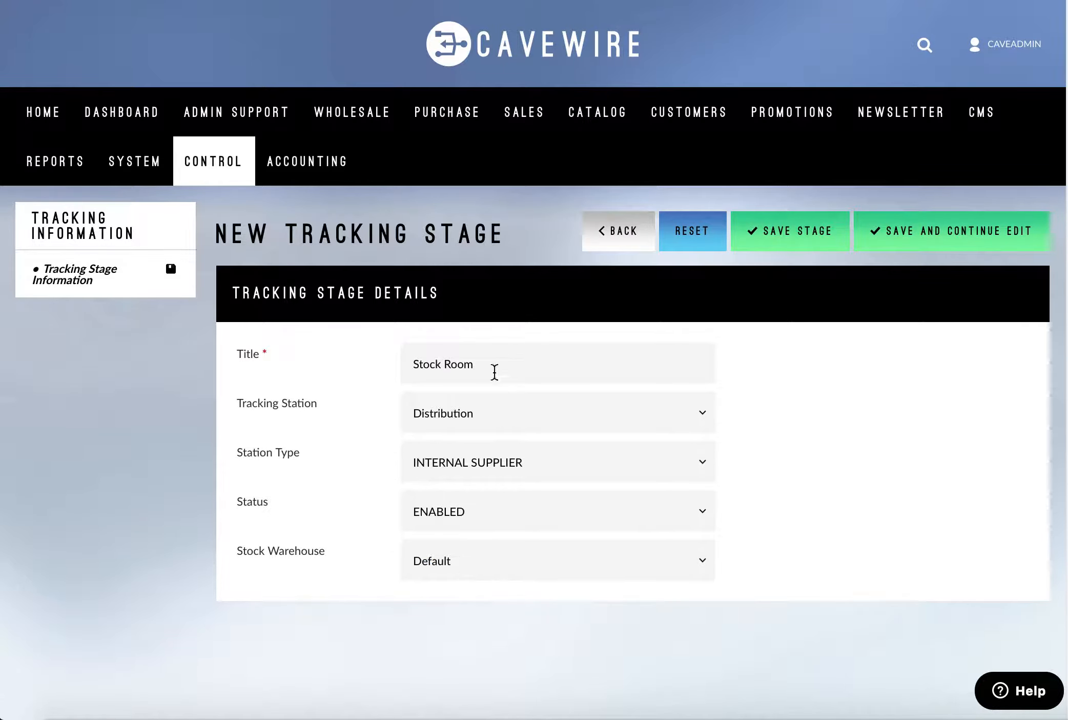
left_click(542, 577)
left_click(250, 548)
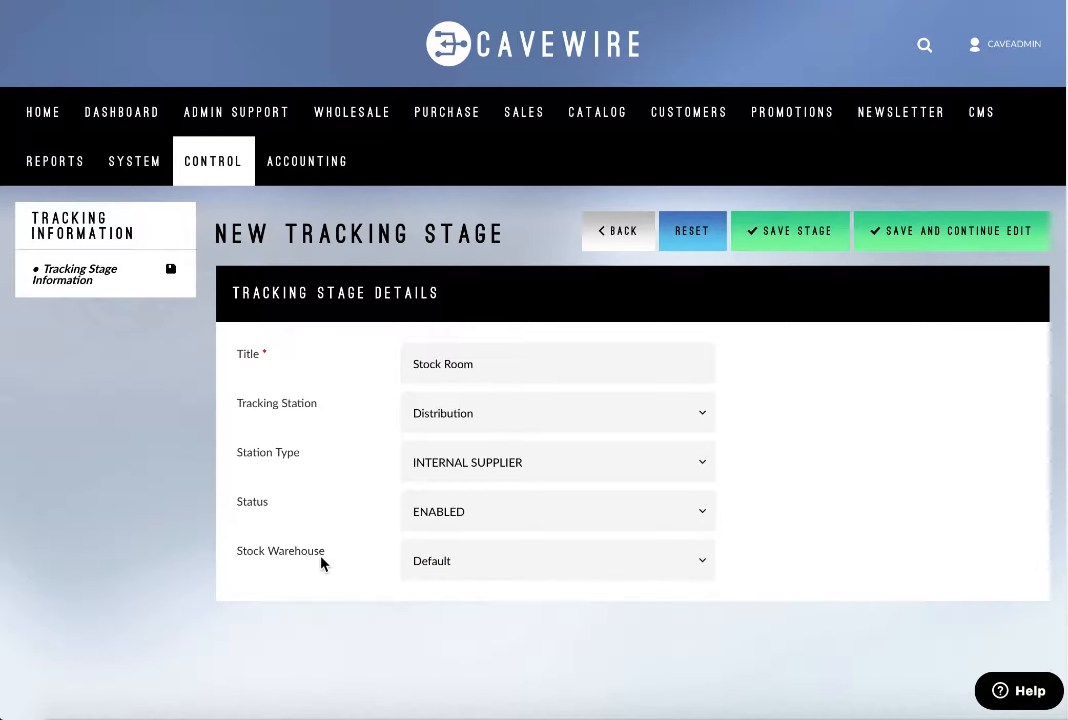
left_click(469, 571)
left_click(489, 565)
left_click(467, 559)
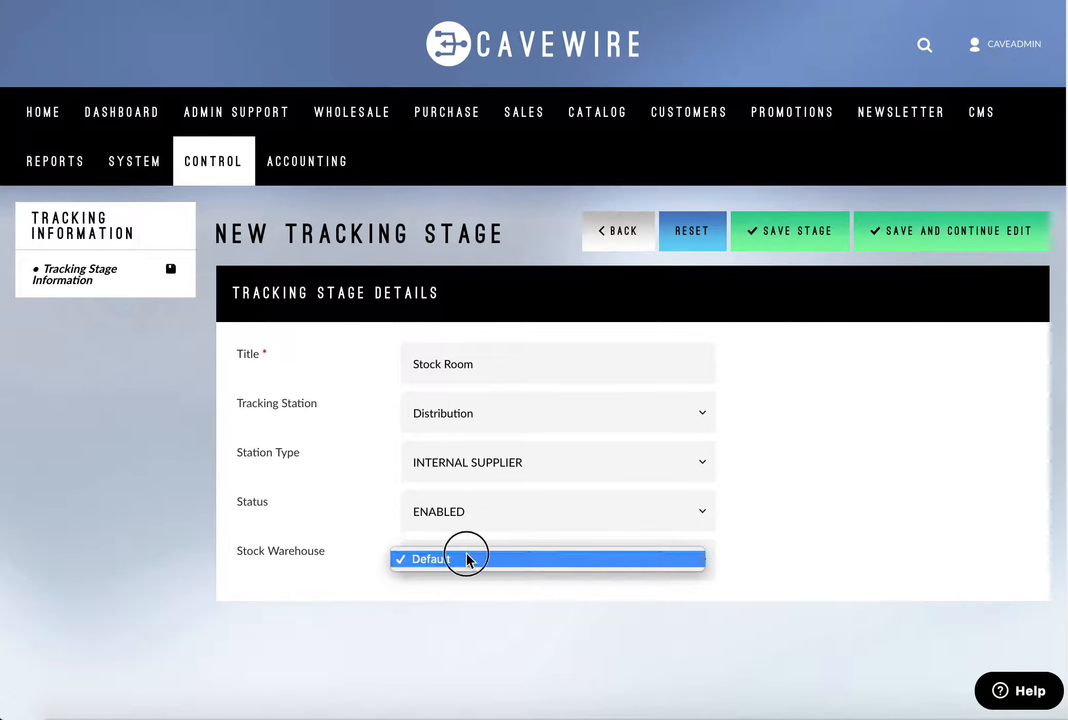
left_click(814, 248)
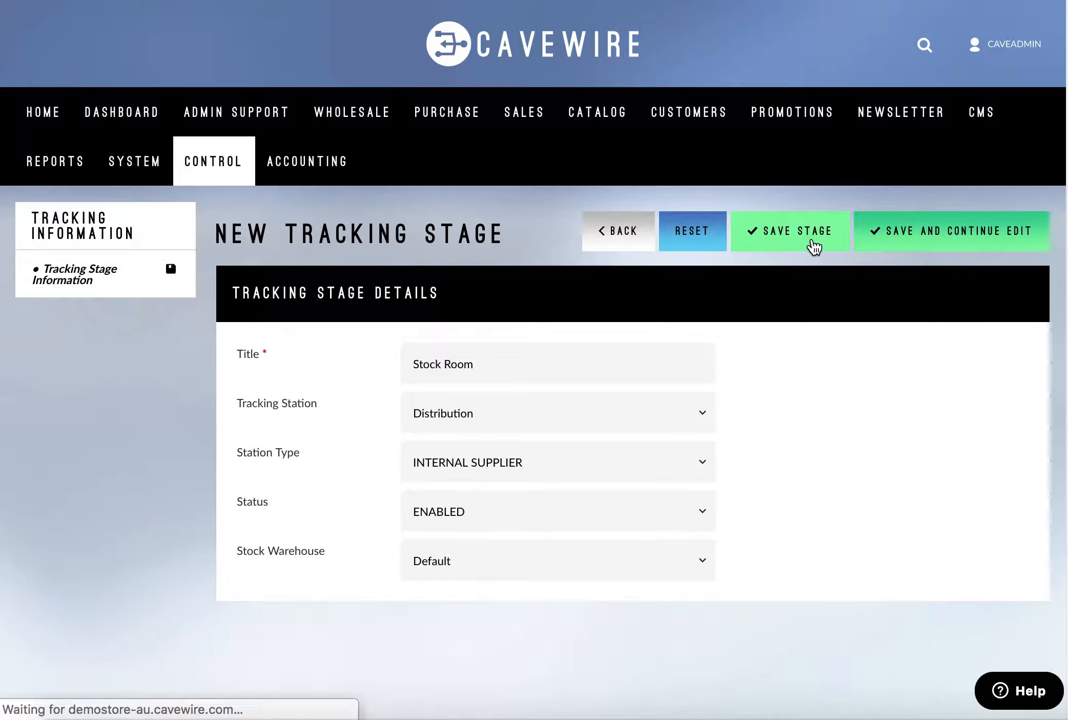
Start a new tracking stage titled "Complete" and assign it to the Archive tracking station.
scroll(537, 283, "down", 1)
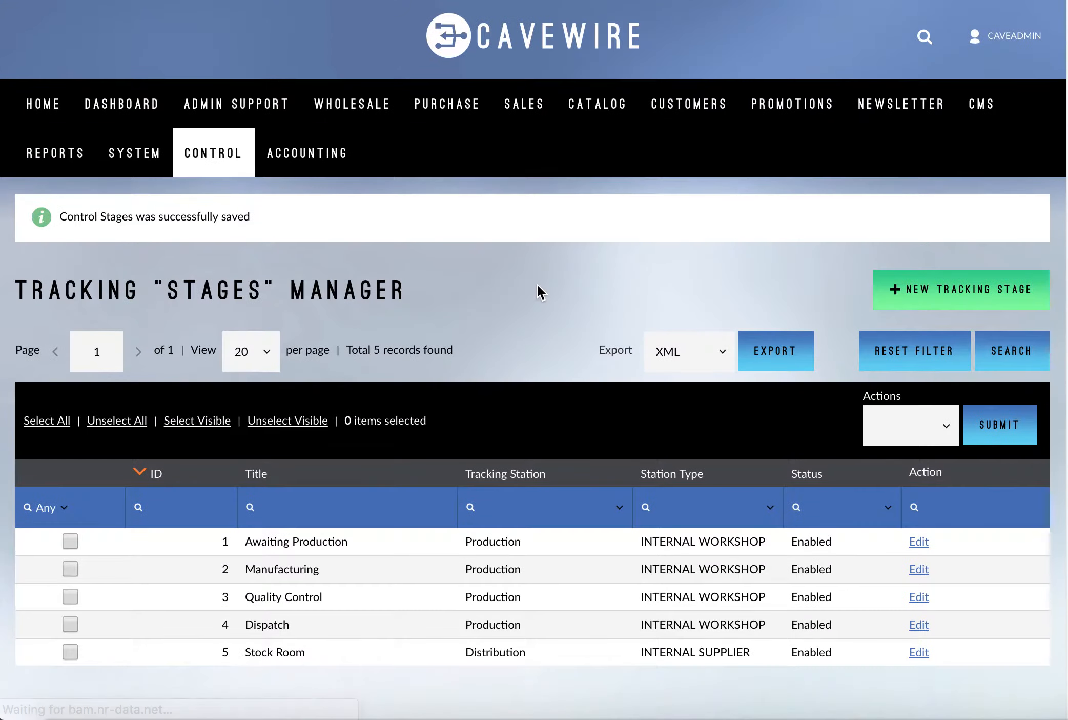
left_click(931, 305)
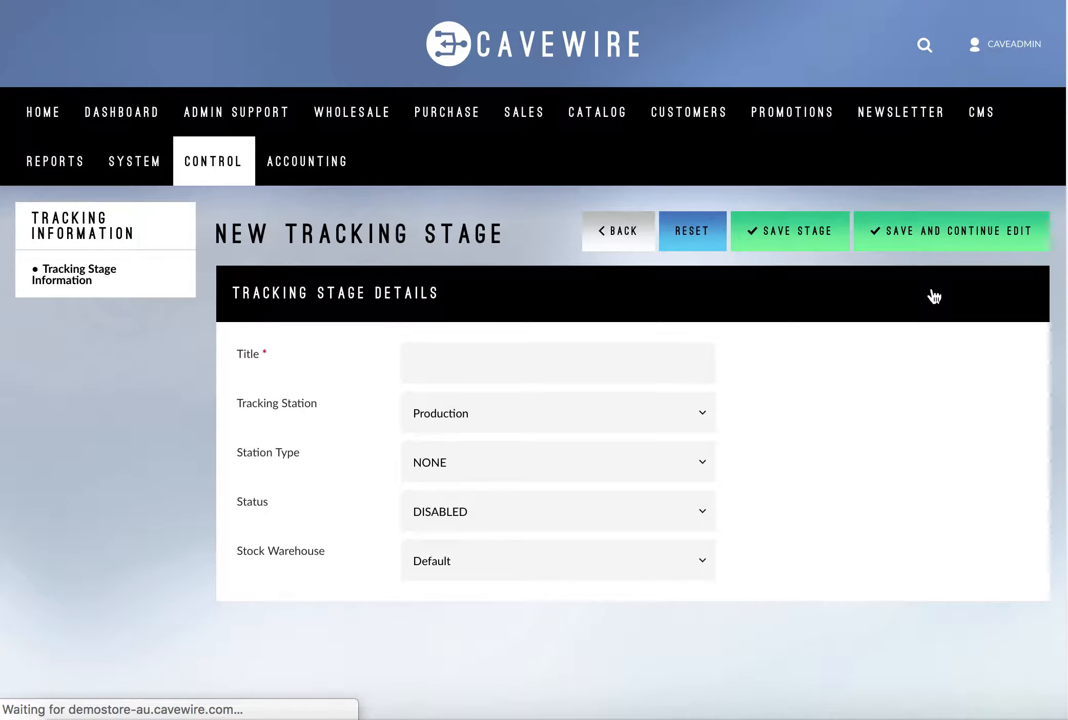
left_click(577, 365)
type("C")
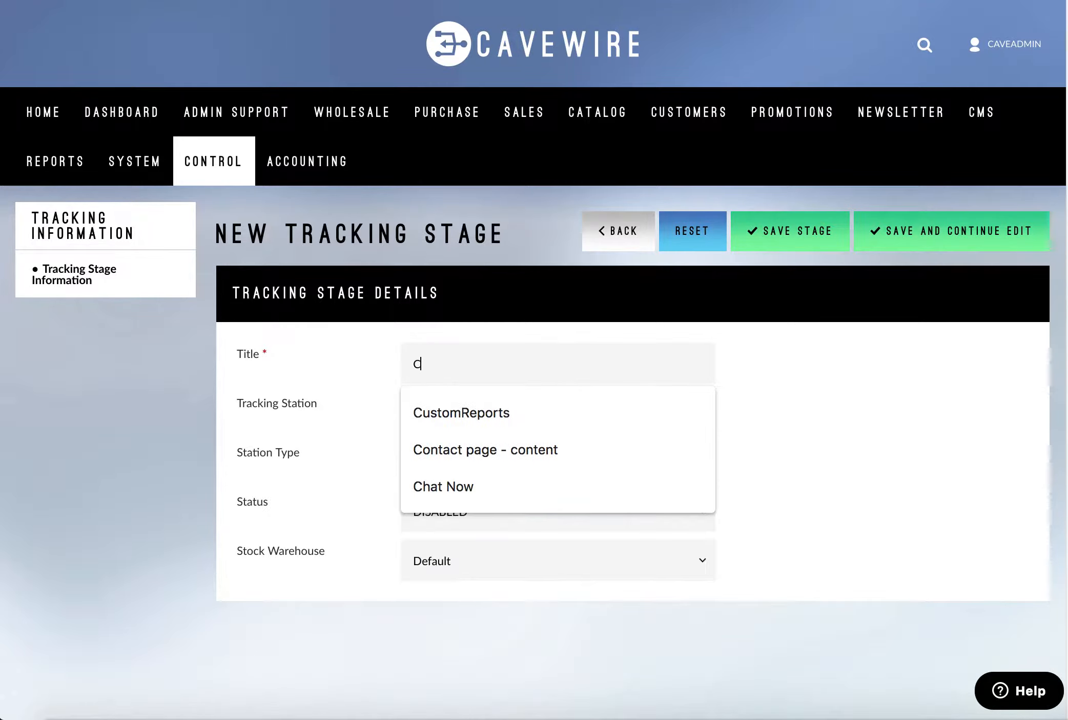
type("omplete")
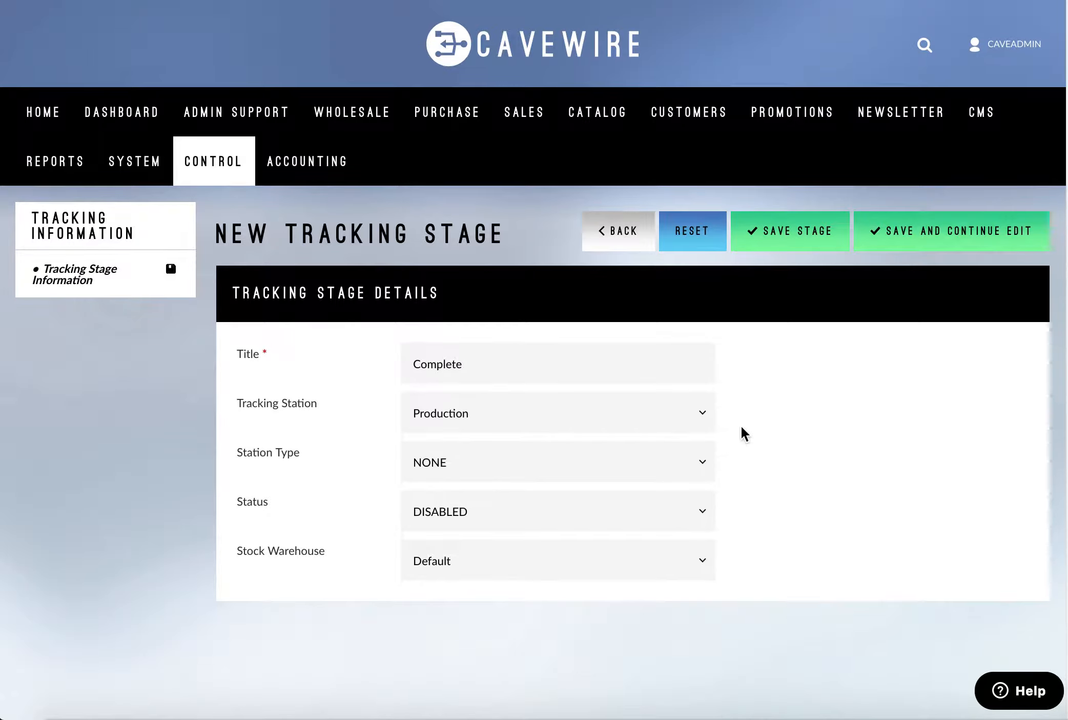
left_click(680, 412)
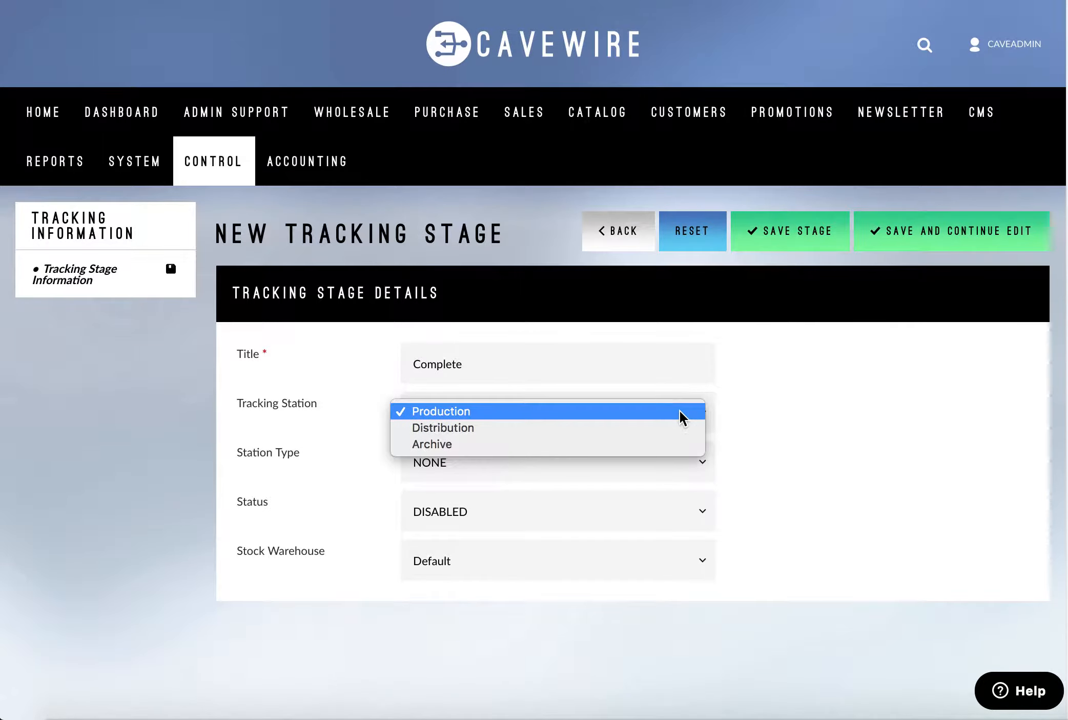
left_click(683, 442)
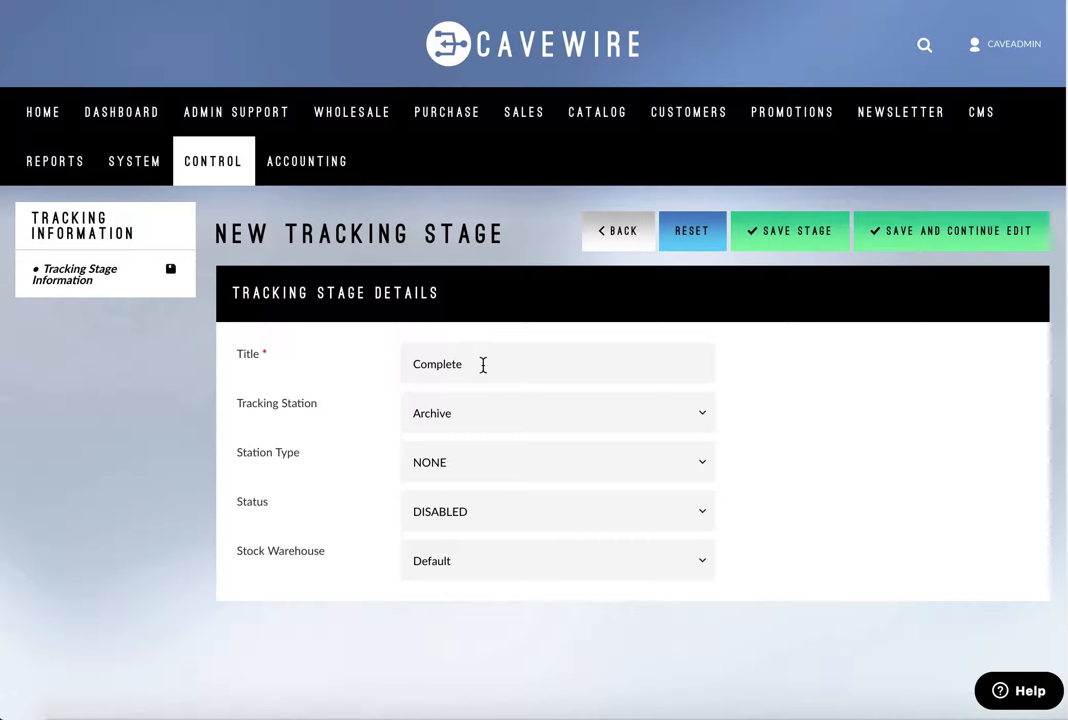
Set the Complete stage's status to ENABLED, leaving its station type at NONE, and save the stage.
left_click(549, 511)
left_click(559, 526)
left_click(811, 243)
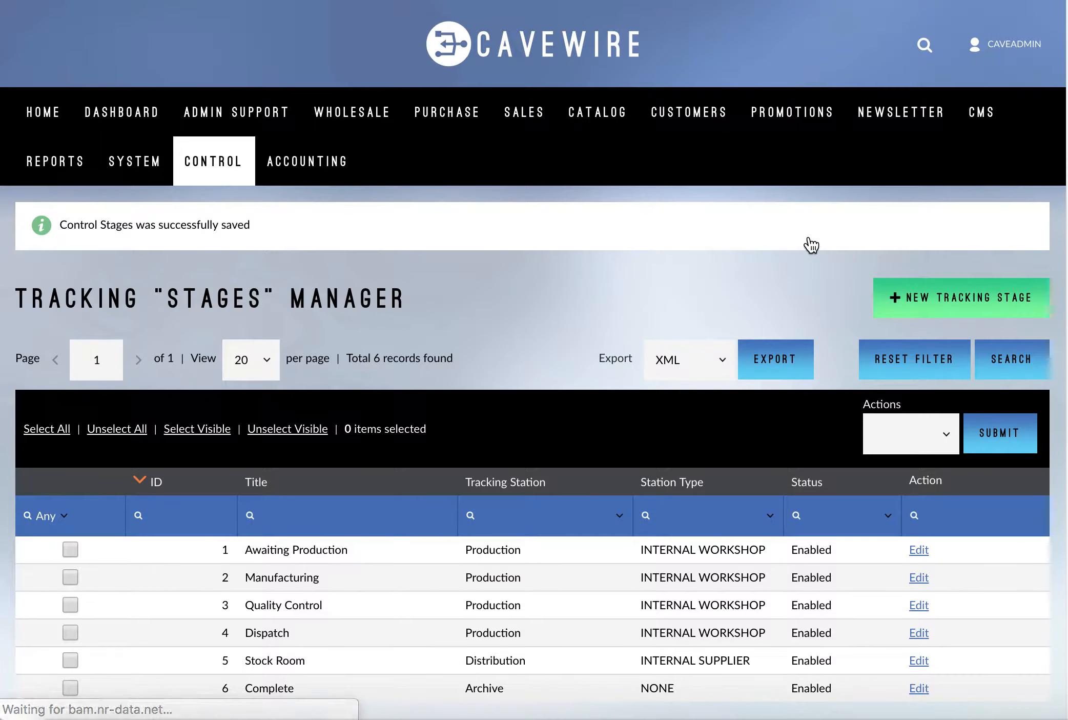
Start a new tracking stage titled "Find & Allocate" and assign it to the Distribution tracking station.
left_click(979, 297)
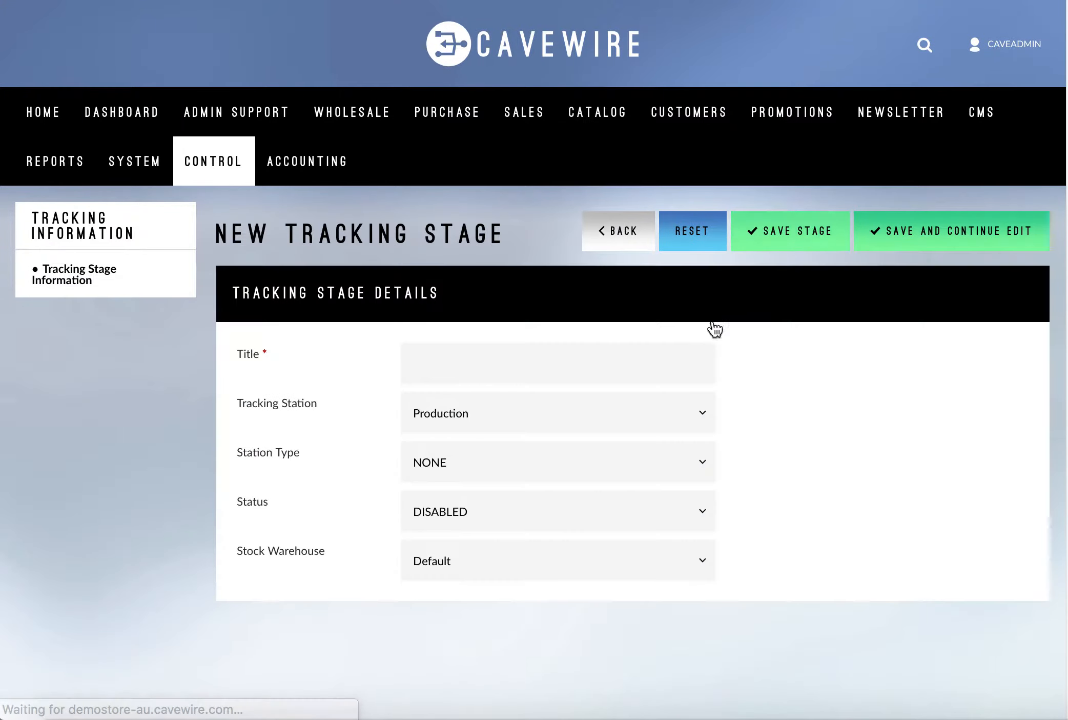
left_click(623, 351)
type("Find ")
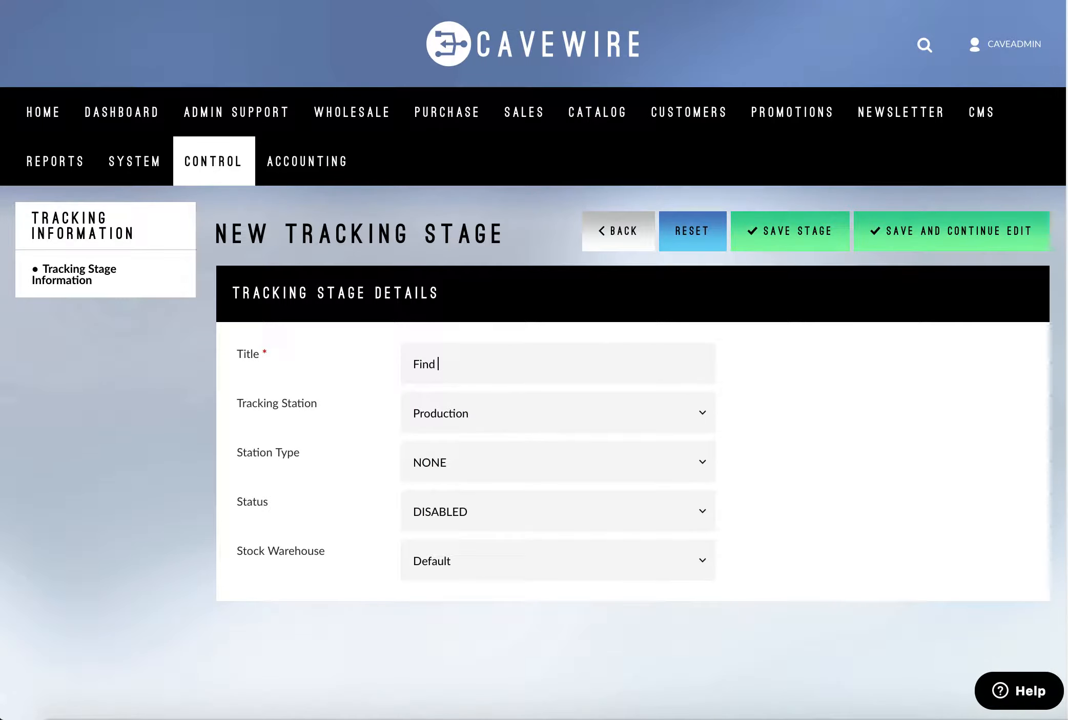
type("& Allocate")
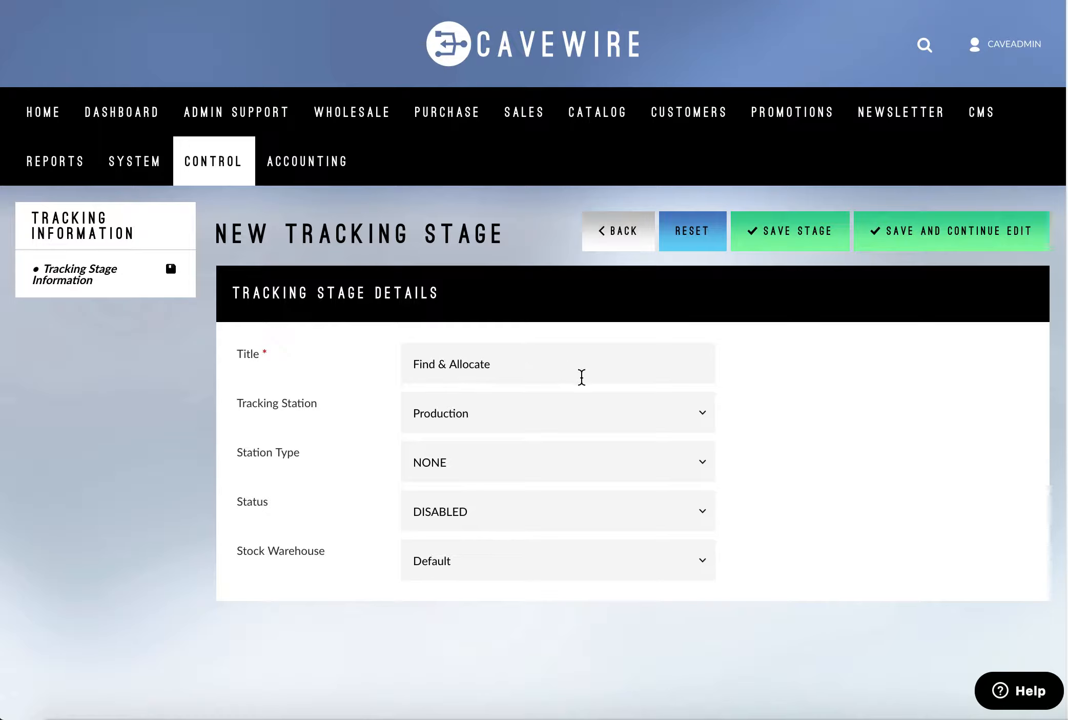
left_click(541, 426)
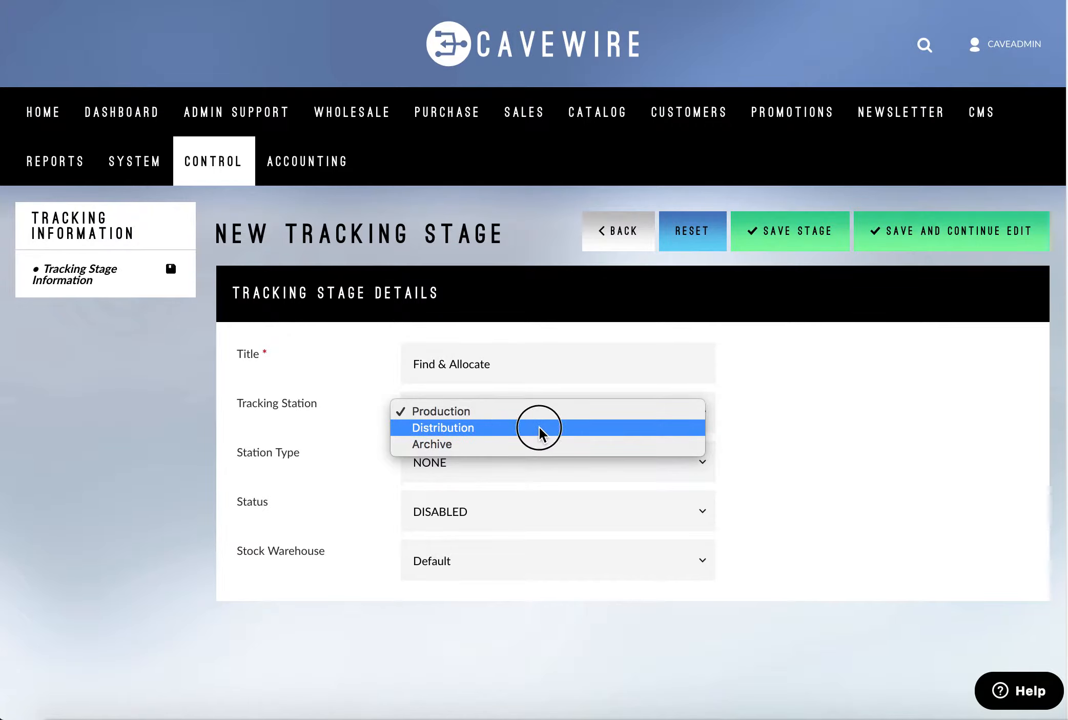
left_click(539, 427)
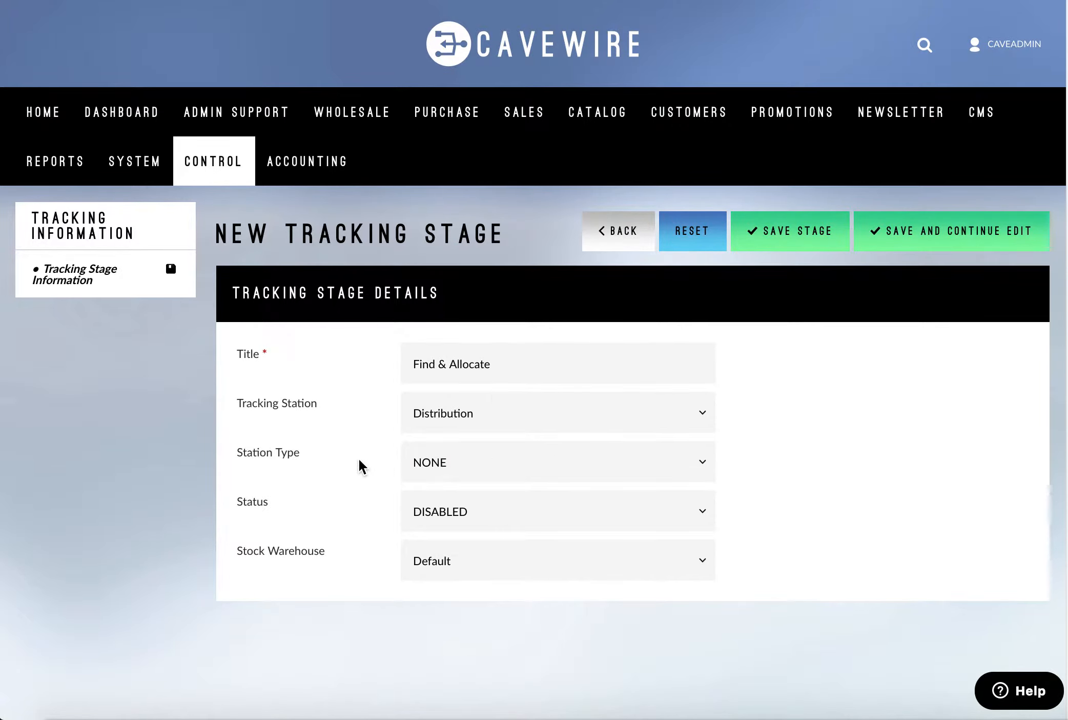
Set the Find & Allocate stage's status to ENABLED, leaving its station type at NONE, and save the stage.
left_click(451, 511)
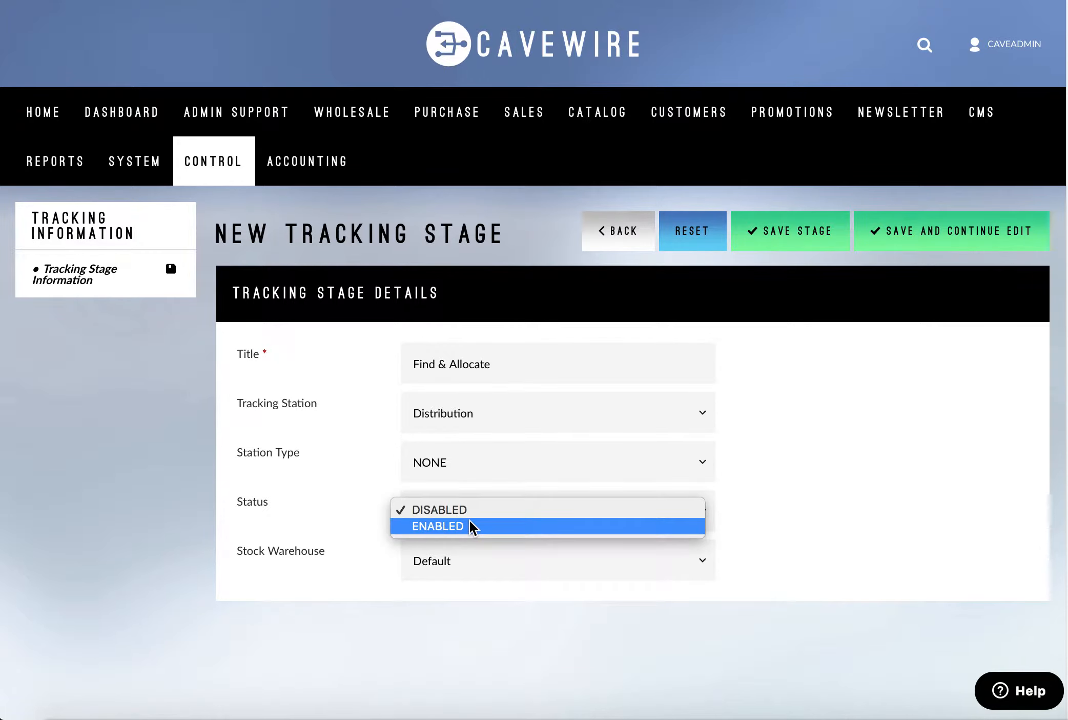
left_click(470, 524)
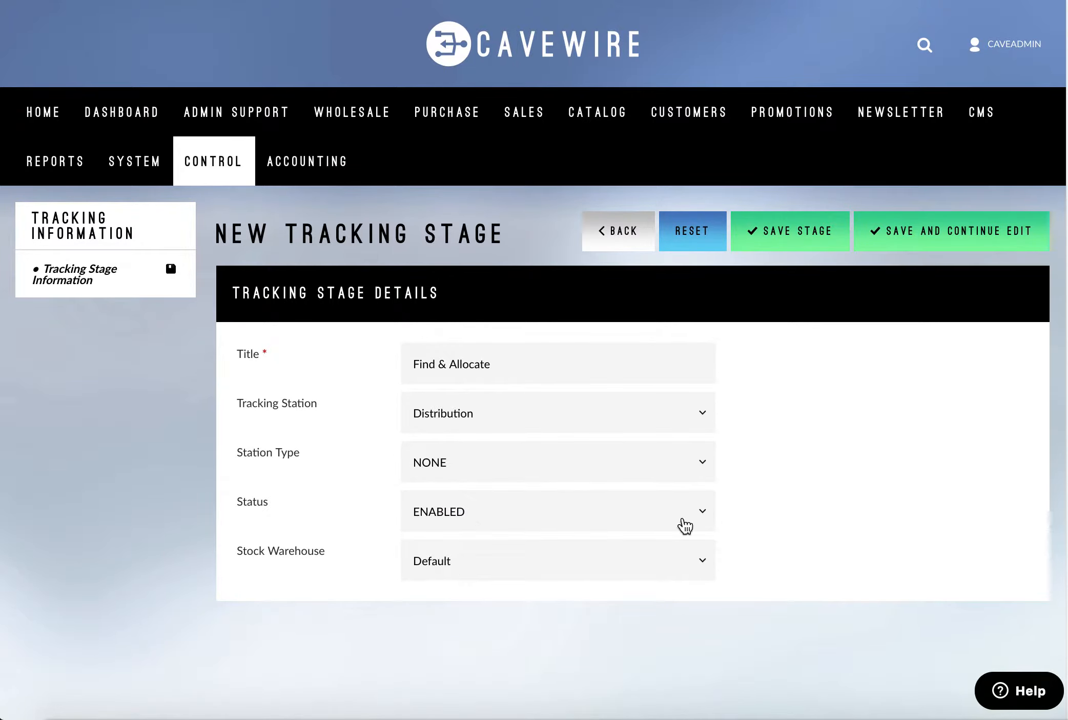
left_click(781, 239)
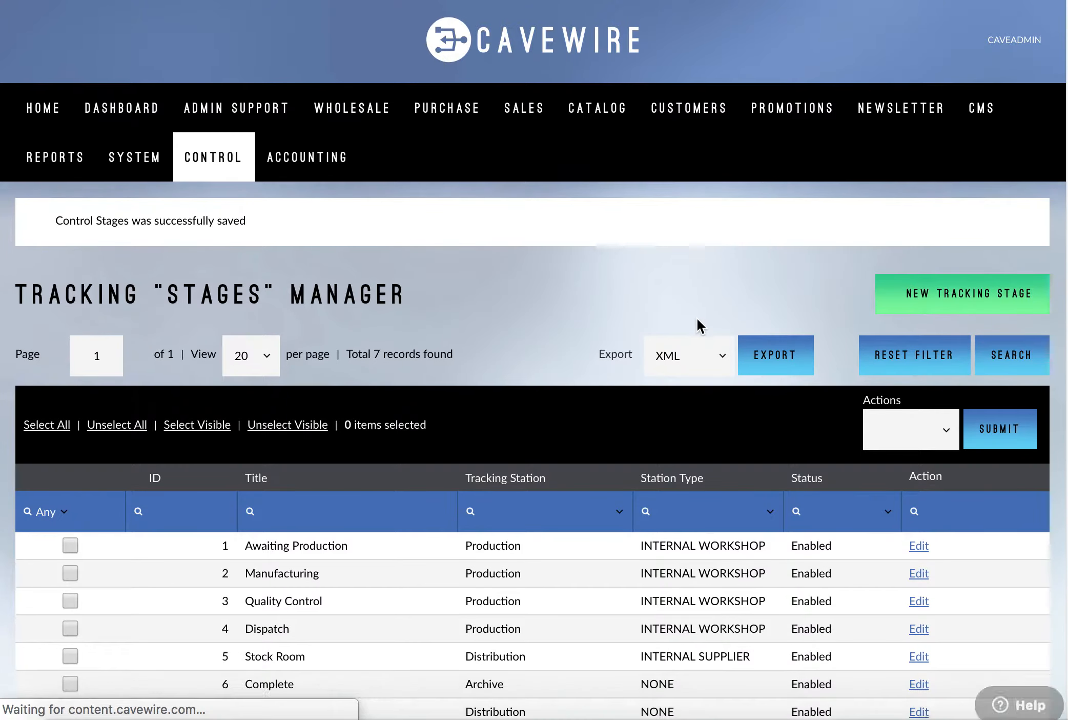
Start a new tracking stage titled "Cancelled" and assign it to the Archive tracking station.
scroll(696, 319, "down", 2)
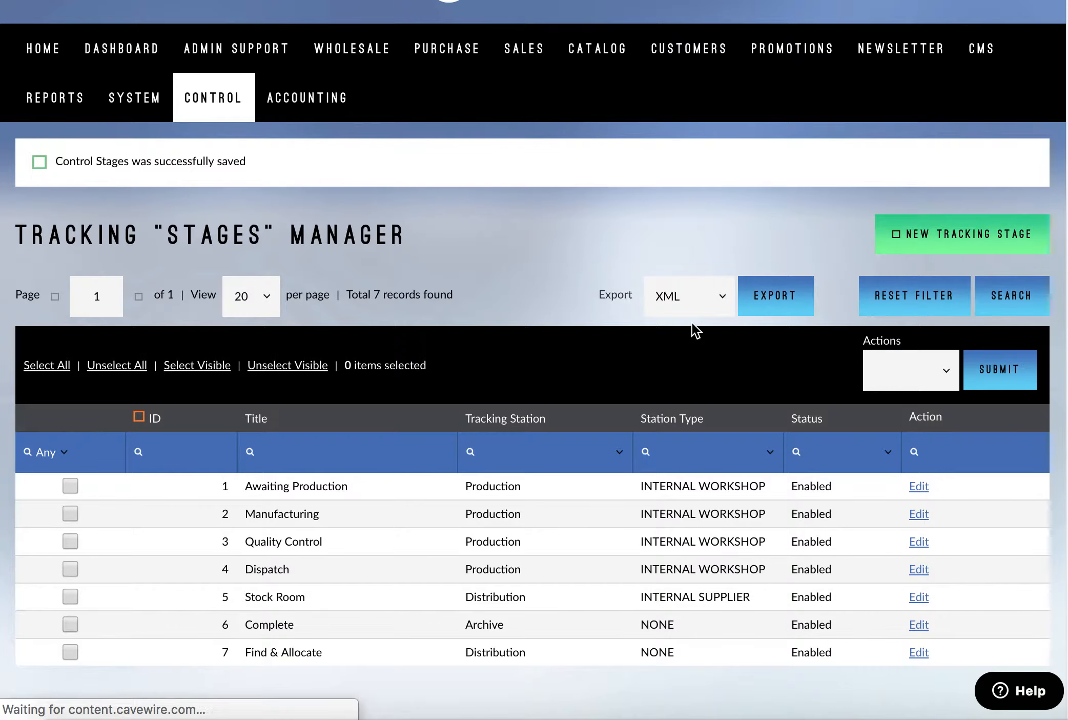
left_click(917, 249)
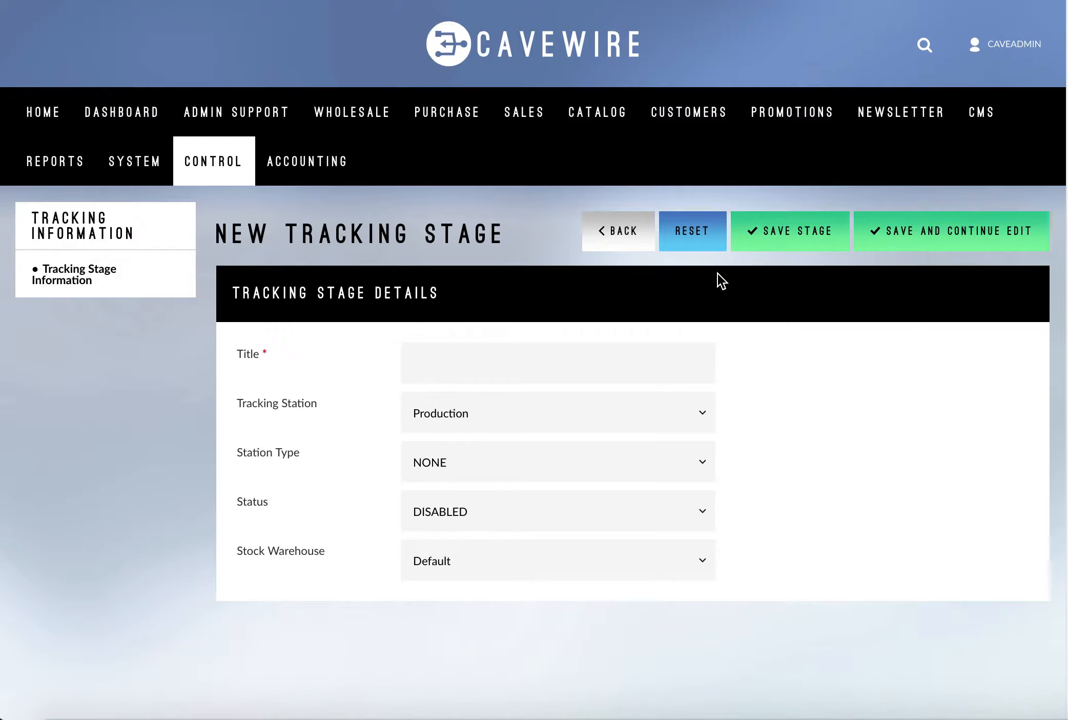
left_click(553, 340)
type("Can")
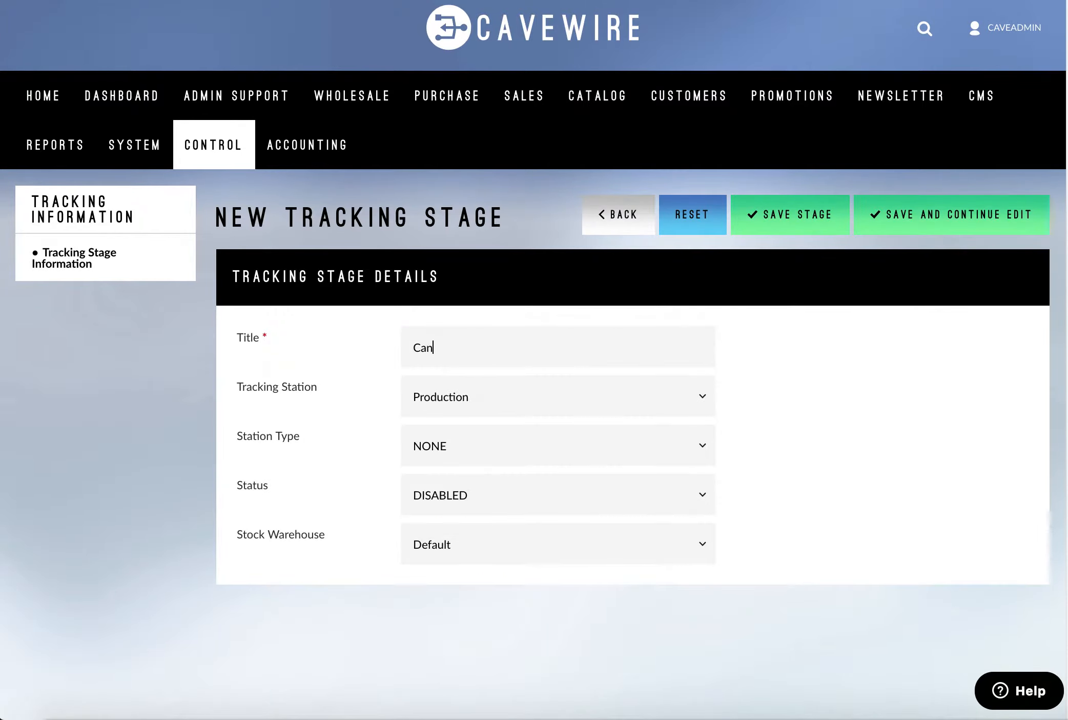
type("celled")
left_click(645, 398)
left_click(597, 404)
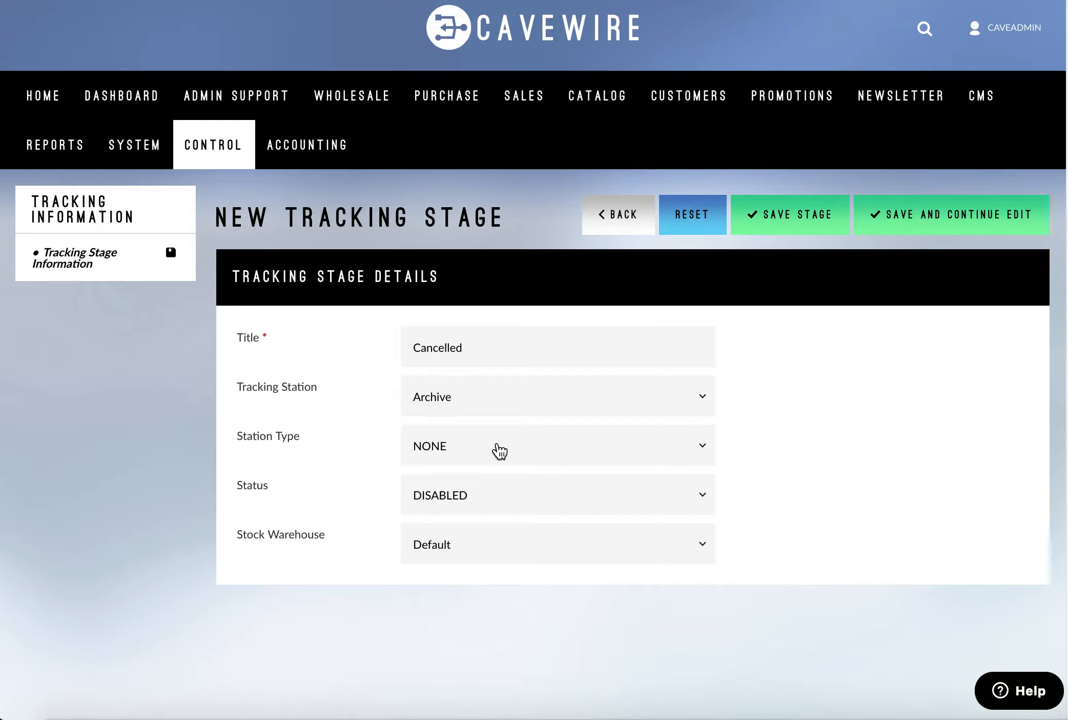
Set the Cancelled stage's status to ENABLED, leaving its station type at NONE, and save the stage.
left_click(509, 479)
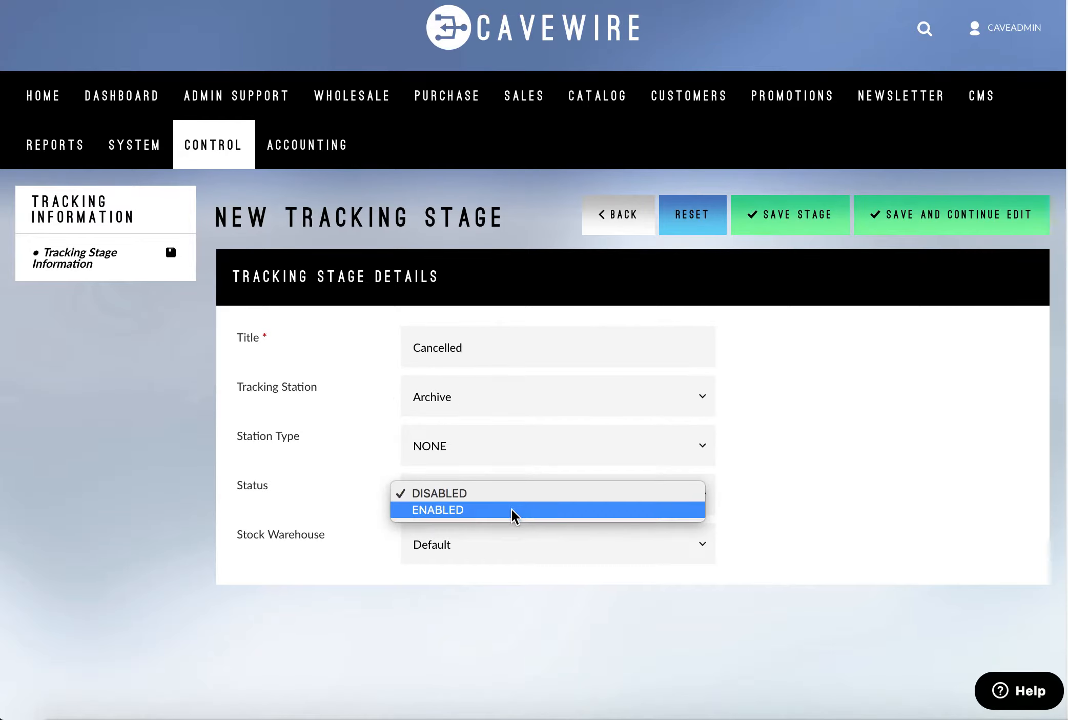
left_click(512, 510)
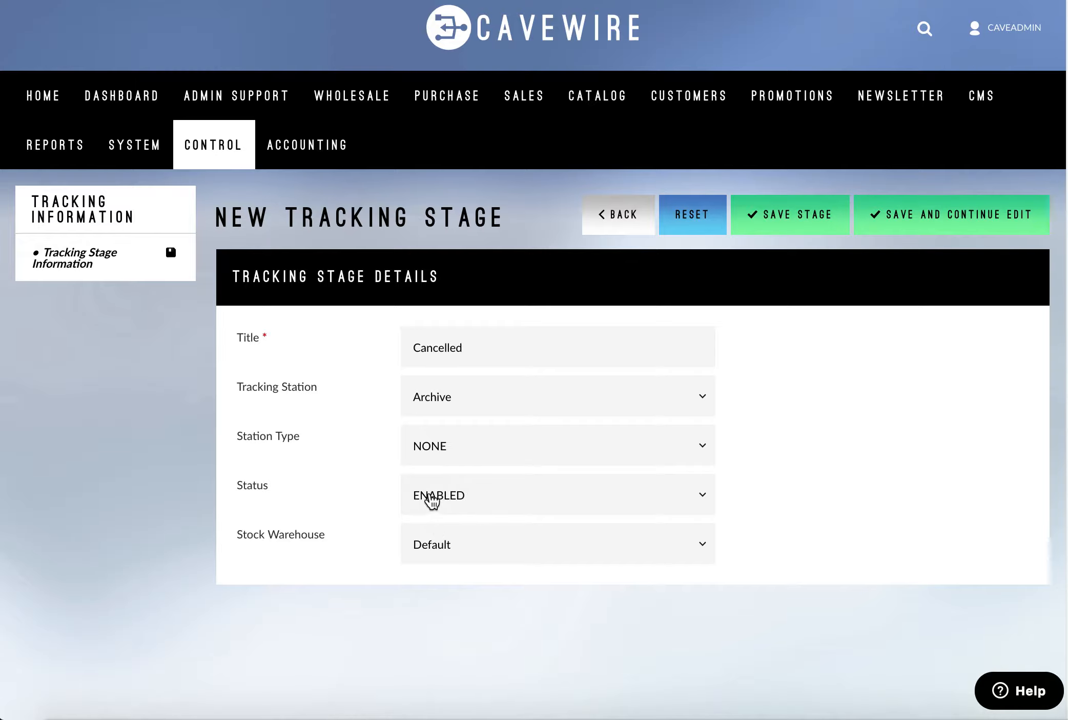
left_click(811, 216)
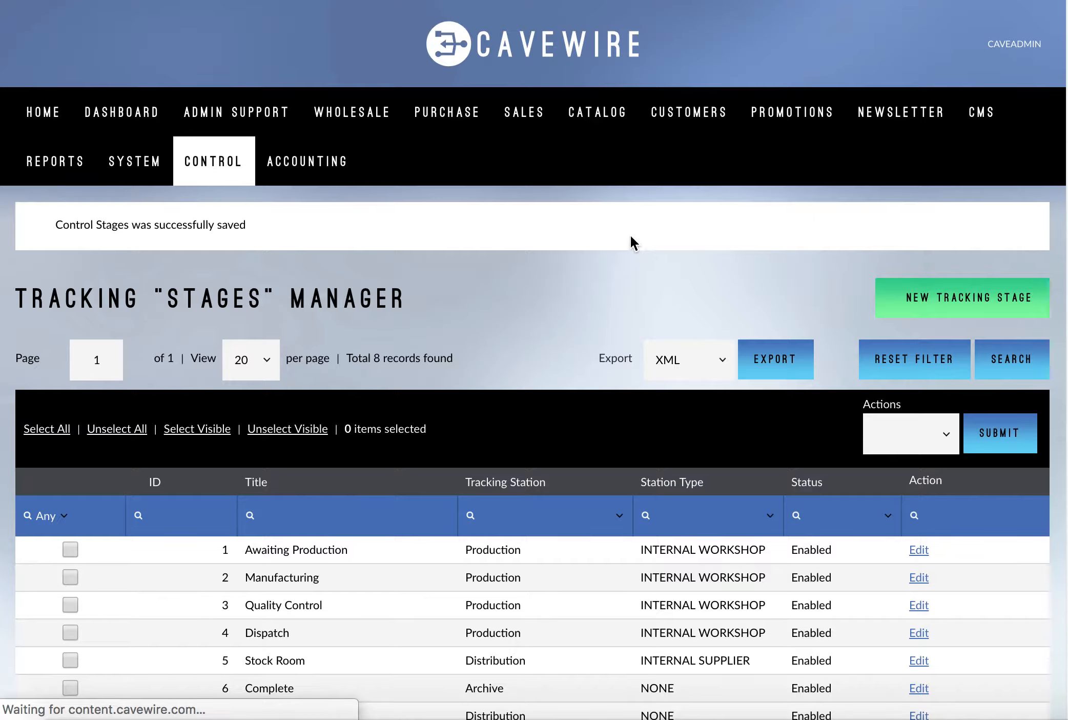
Start another new tracking stage and give it the title "Missing".
scroll(630, 241, "down", 2)
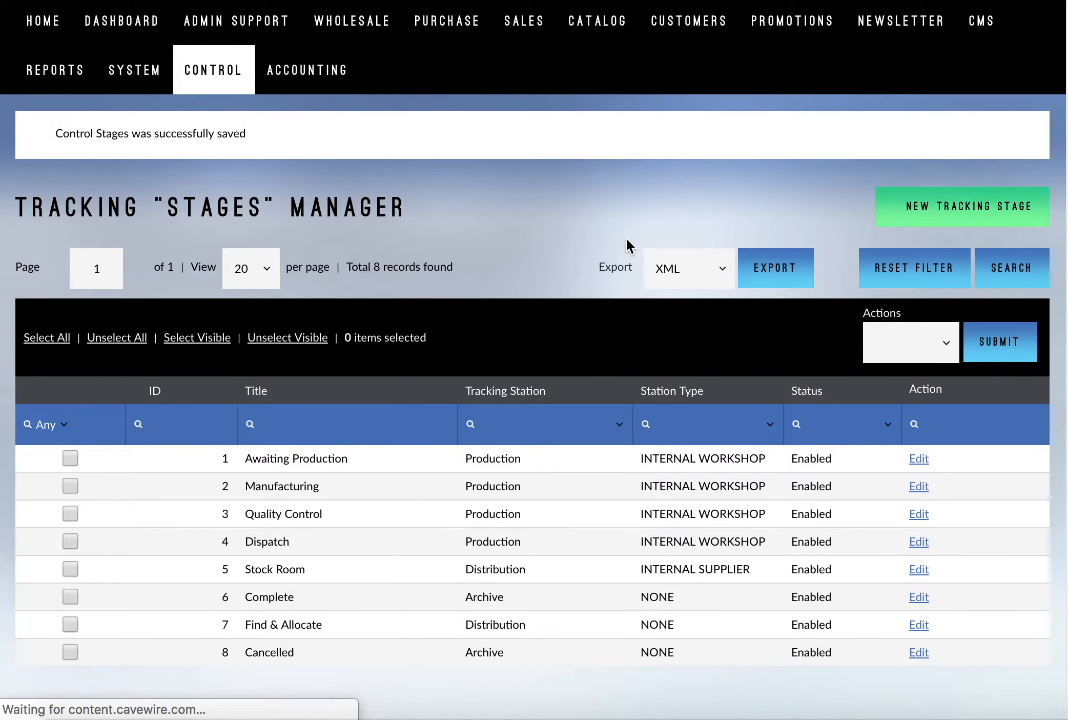
left_click(929, 206)
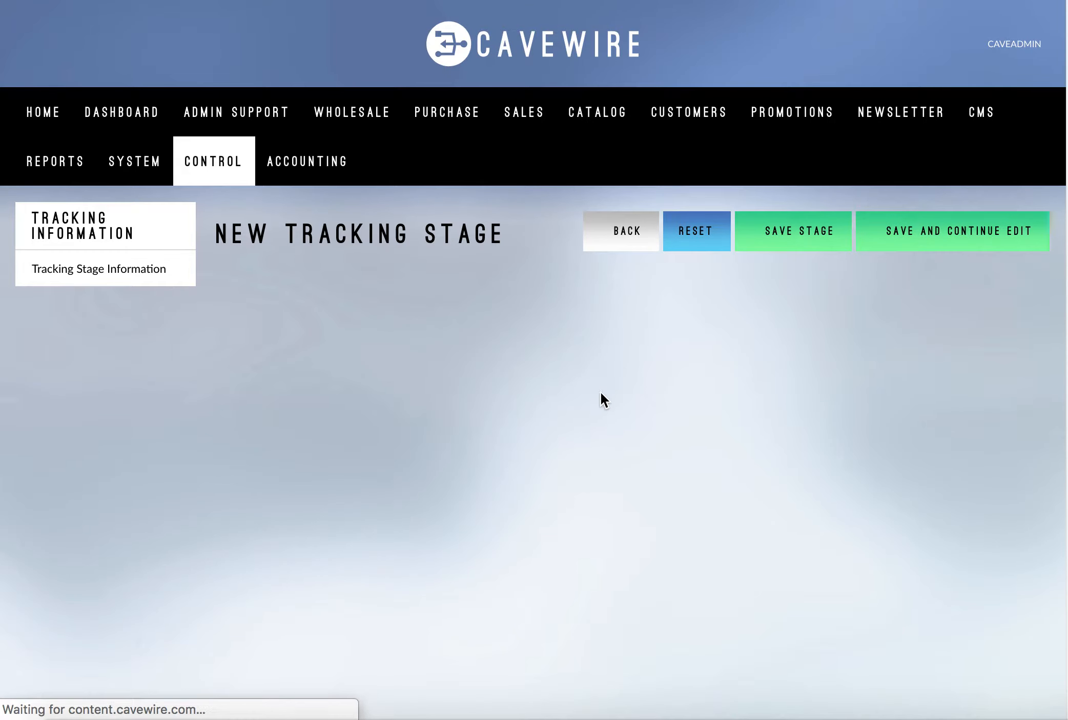
scroll(735, 405, "down", 1)
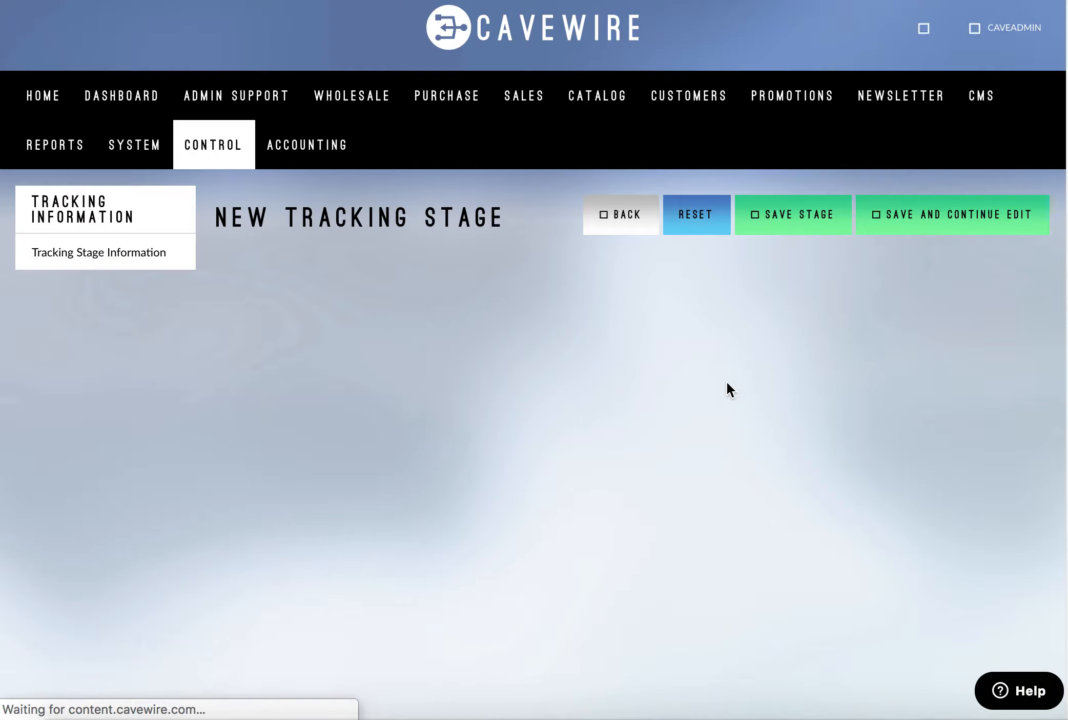
scroll(707, 364, "up", 1)
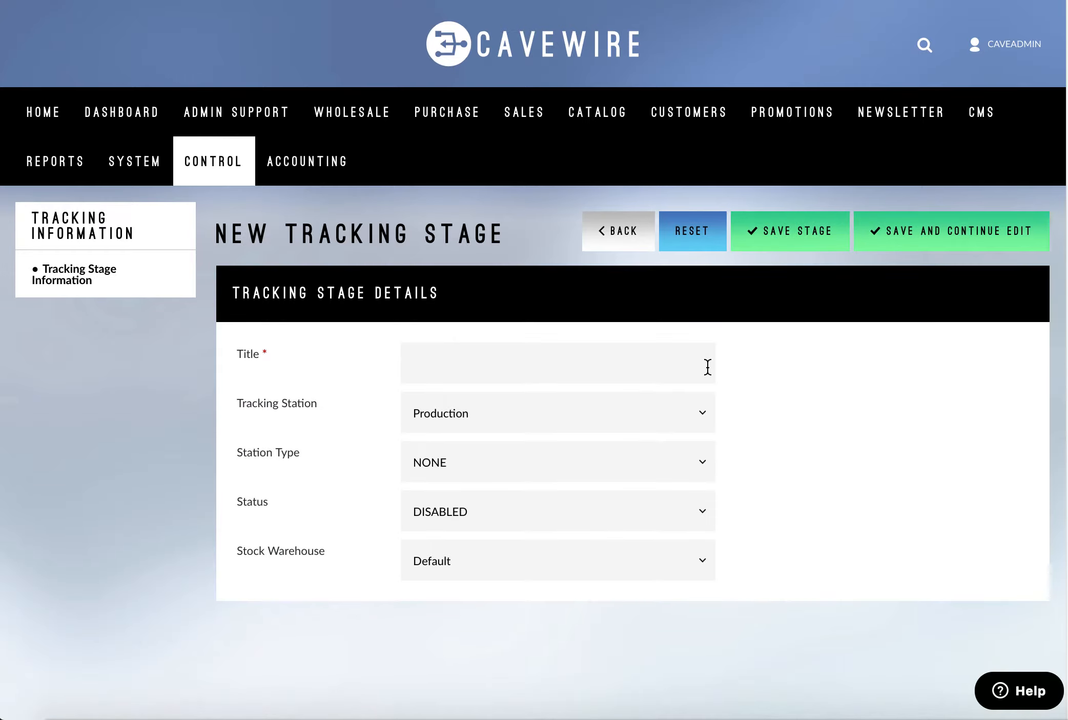
left_click(708, 367)
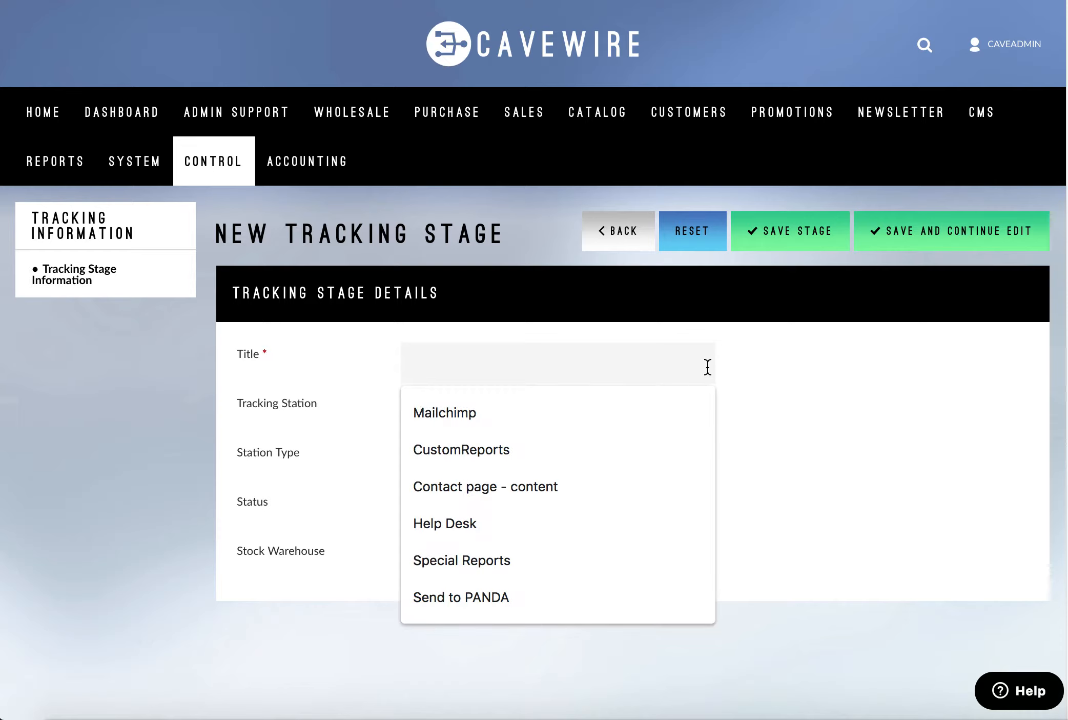
type("Missing")
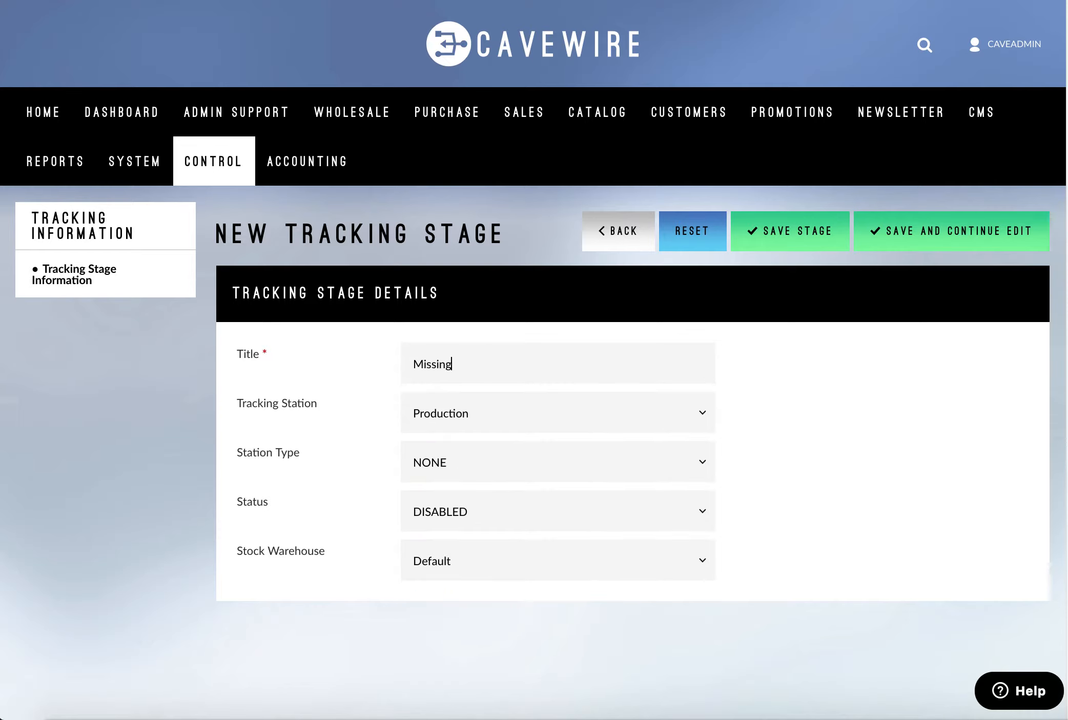
Assign the Missing stage to the Archive tracking station with status ENABLED, leaving its station type at NONE, and save it.
key("Tab")
key("a")
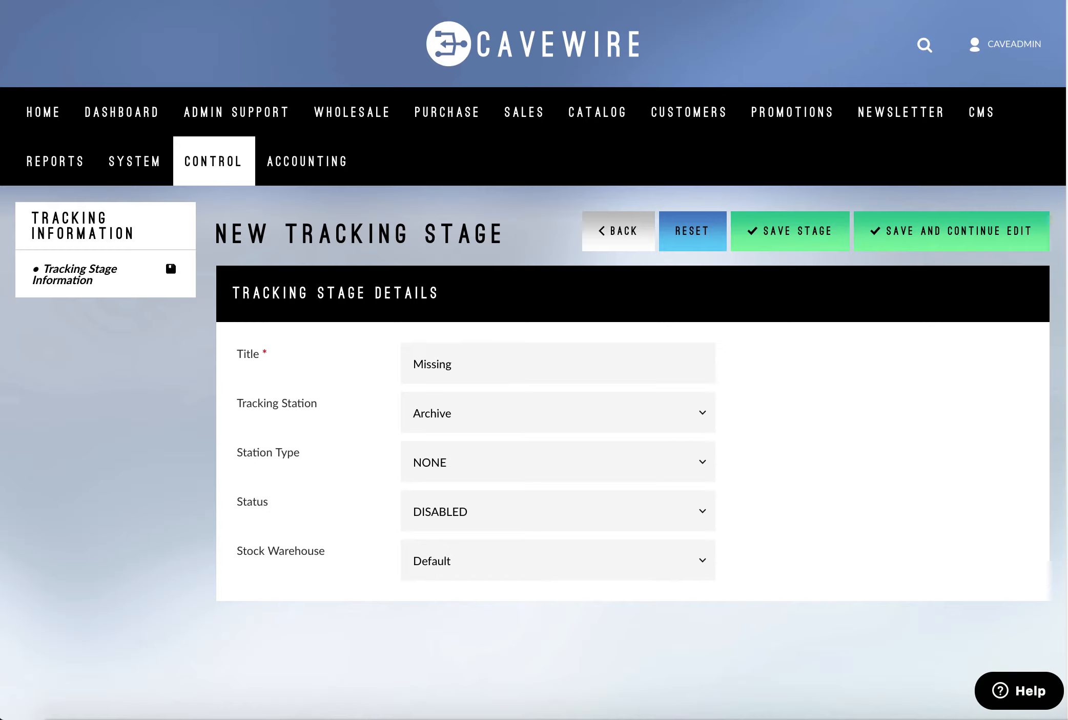
key("e")
left_click(803, 248)
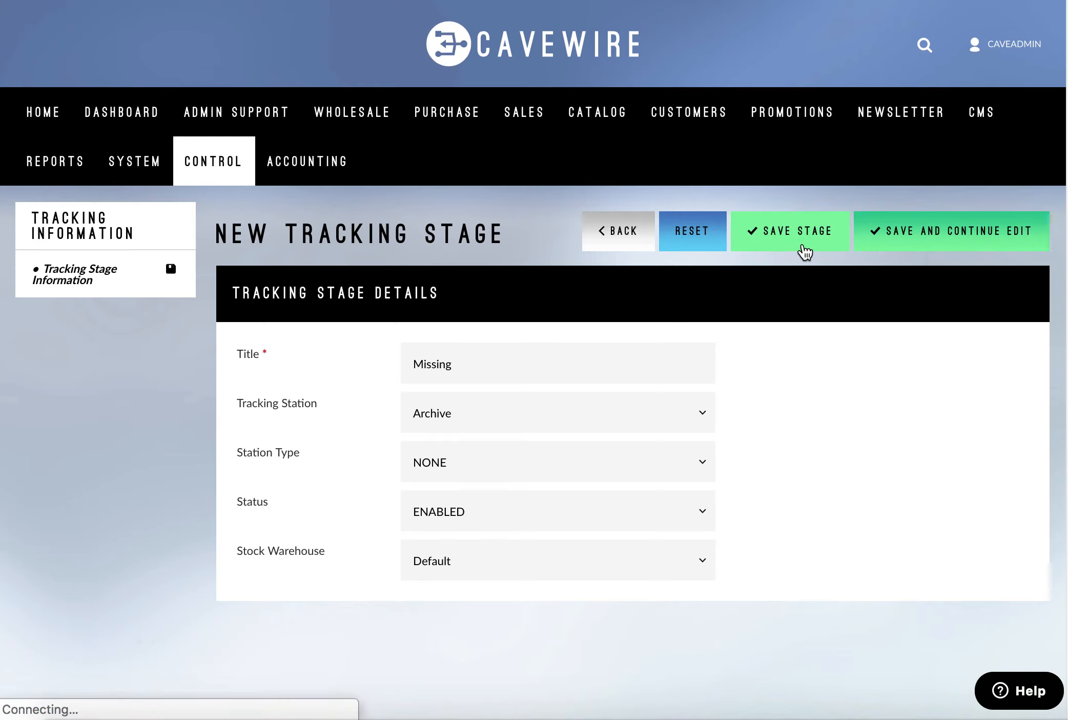